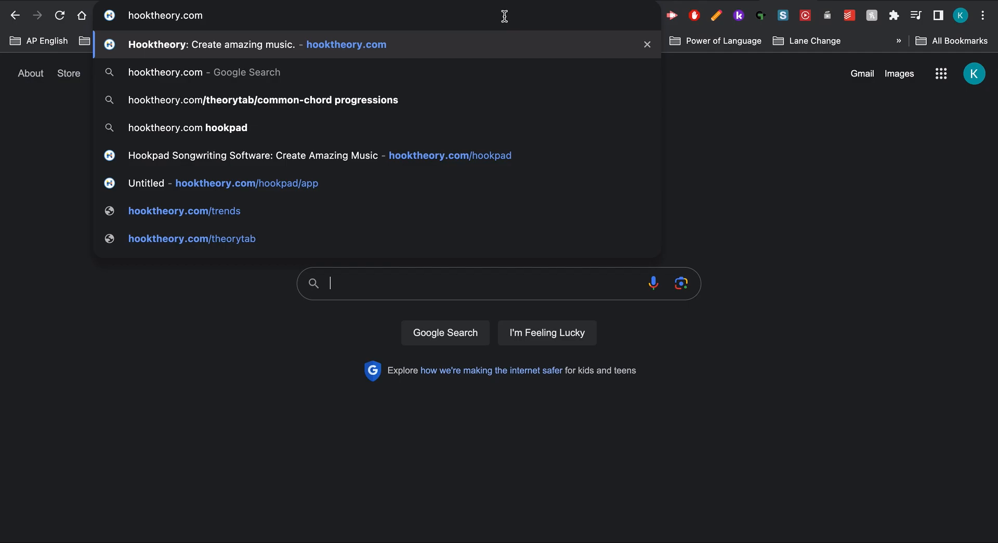
Open hooktheory.com and review the purchase options for Hookpad.
{"action": "key", "text": "Return"}
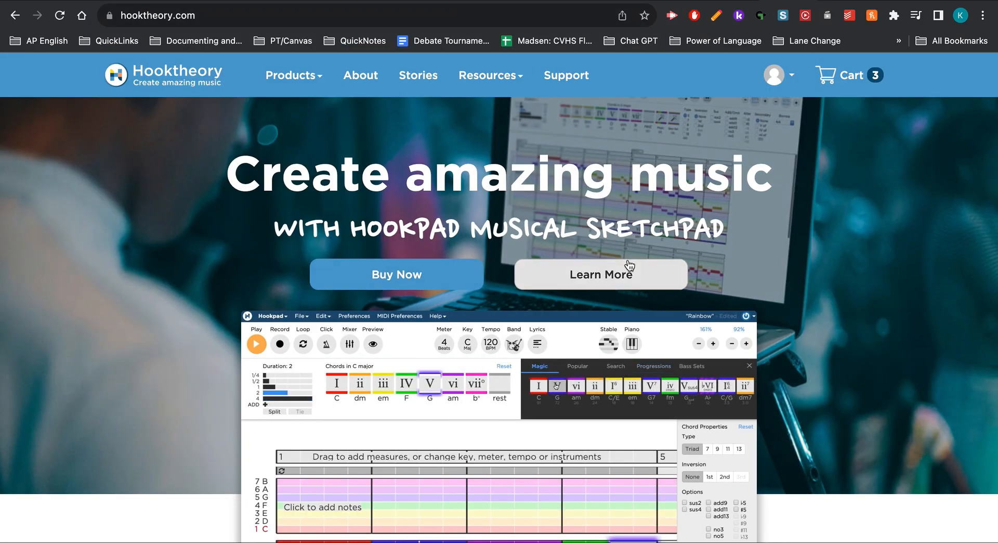
{"action": "left_click", "coordinate": [424, 284]}
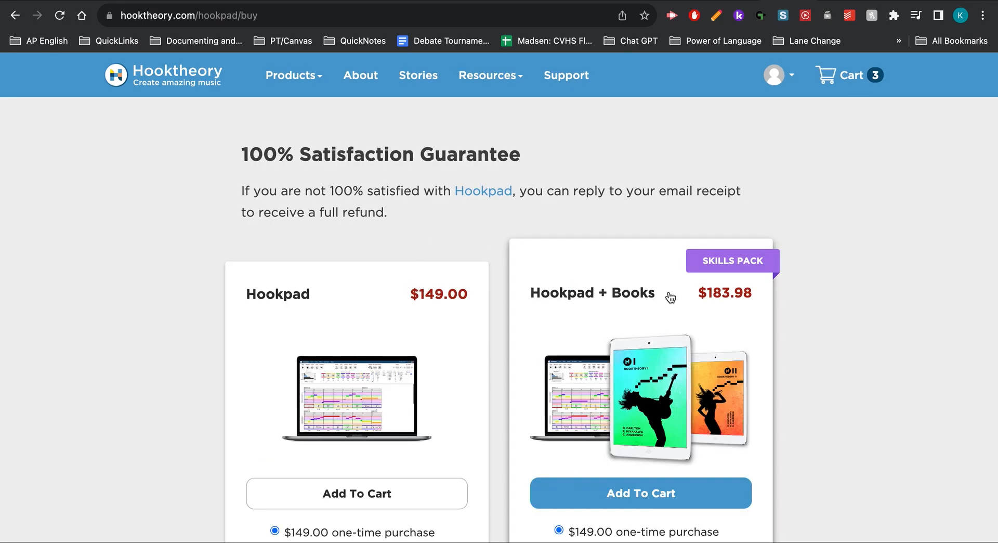
{"action": "scroll", "coordinate": [681, 304], "scroll_direction": "down", "scroll_amount": 15}
{"action": "scroll", "coordinate": [680, 304], "scroll_direction": "up", "scroll_amount": 5}
{"action": "scroll", "coordinate": [681, 304], "scroll_direction": "up", "scroll_amount": 5}
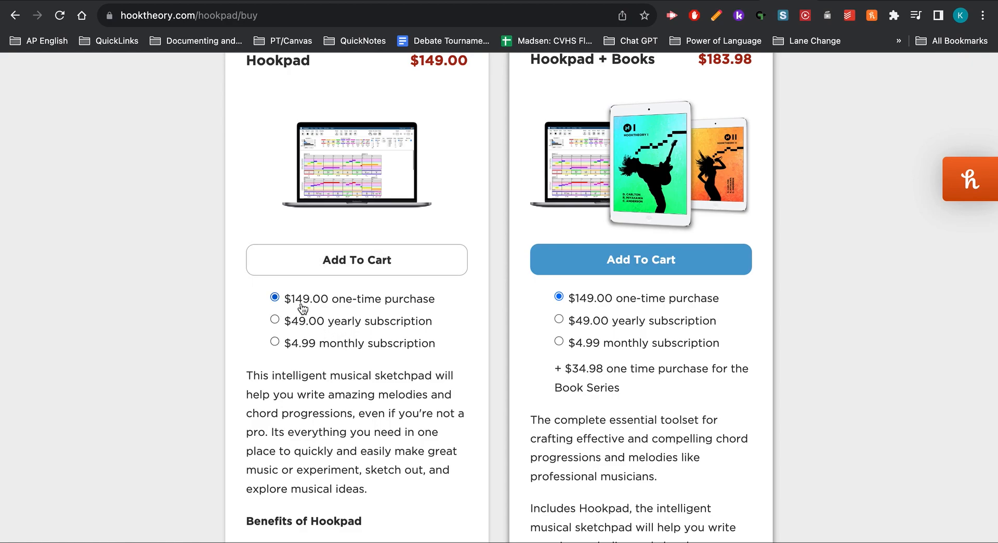
{"action": "scroll", "coordinate": [304, 134], "scroll_direction": "up", "scroll_amount": 5}
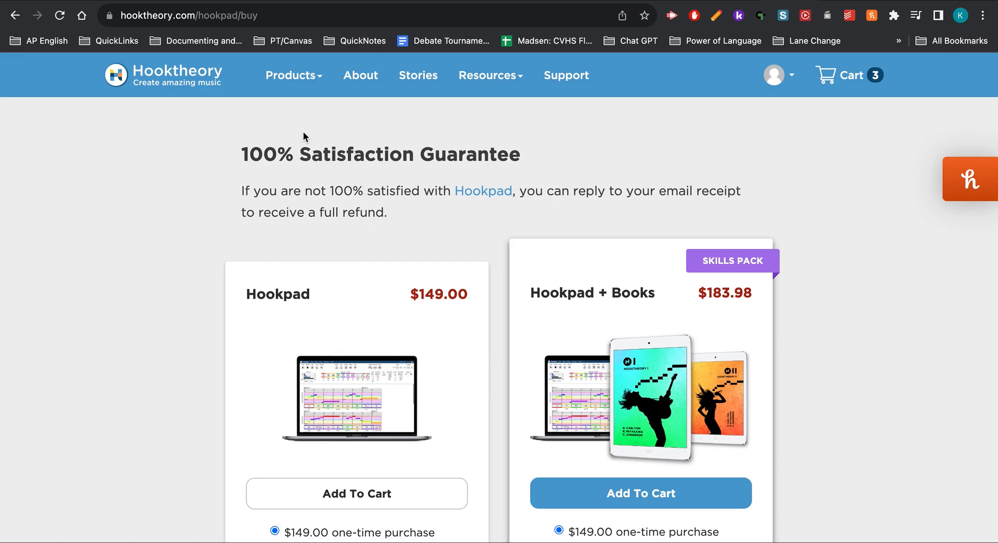
Go to the Hookpad product page and launch the free version of the editor.
{"action": "left_click", "coordinate": [304, 77]}
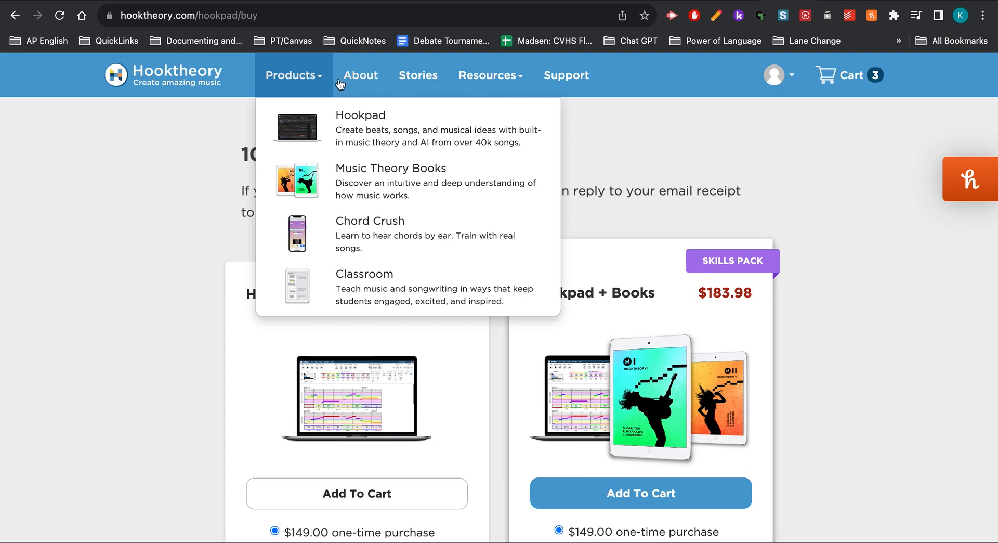
{"action": "left_click", "coordinate": [343, 139]}
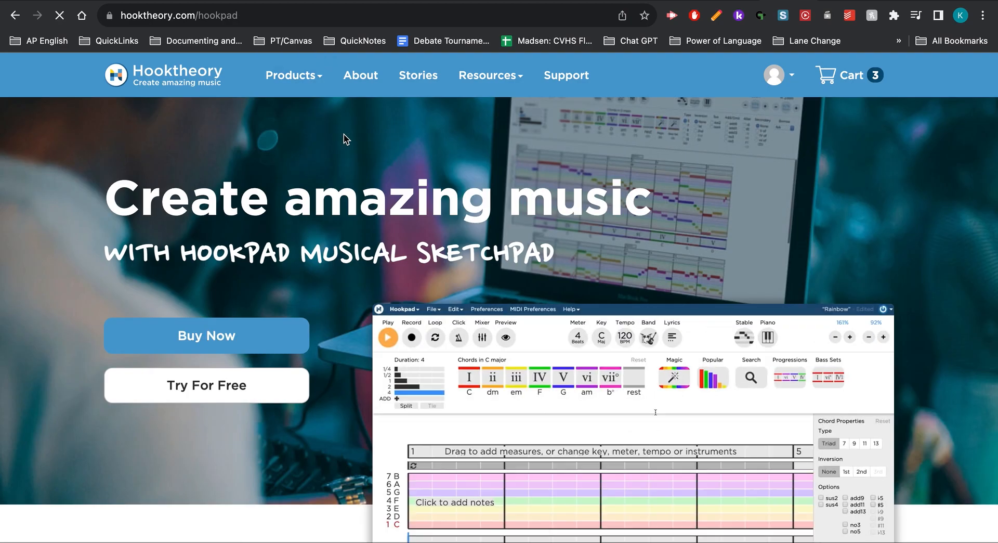
{"action": "left_click", "coordinate": [263, 382]}
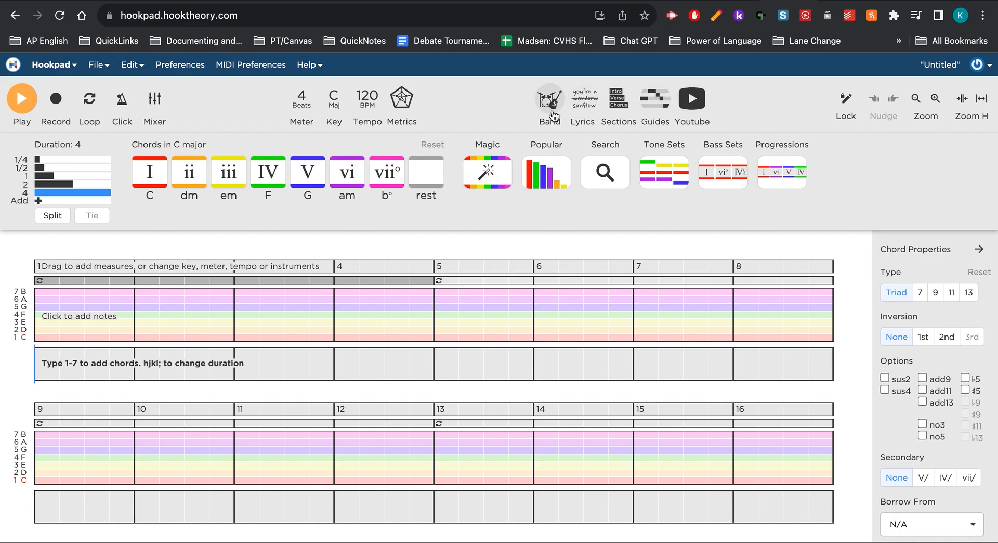
Turn on the scale-degree guides and show the sections and lyrics editors.
{"action": "left_click", "coordinate": [647, 108]}
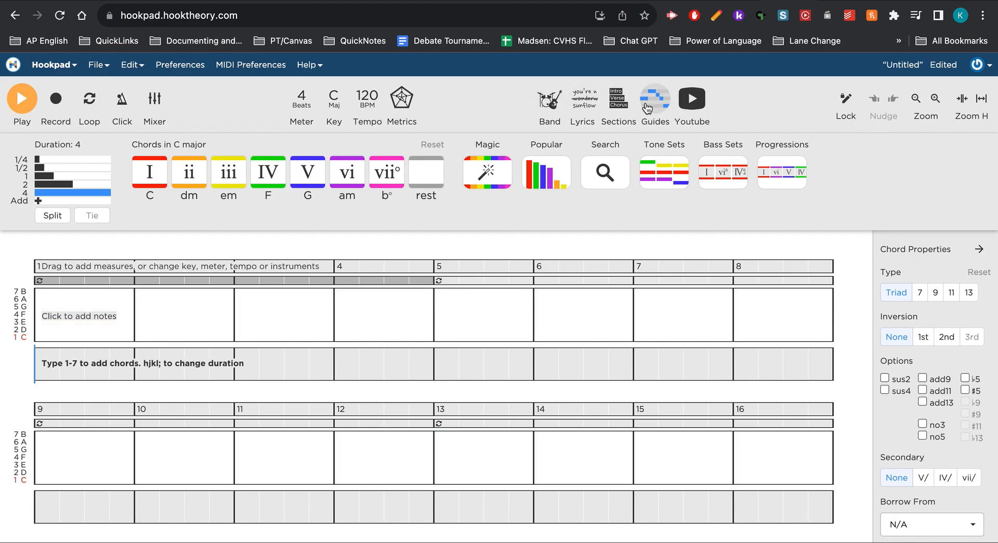
{"action": "left_click", "coordinate": [617, 100]}
{"action": "left_click", "coordinate": [593, 107]}
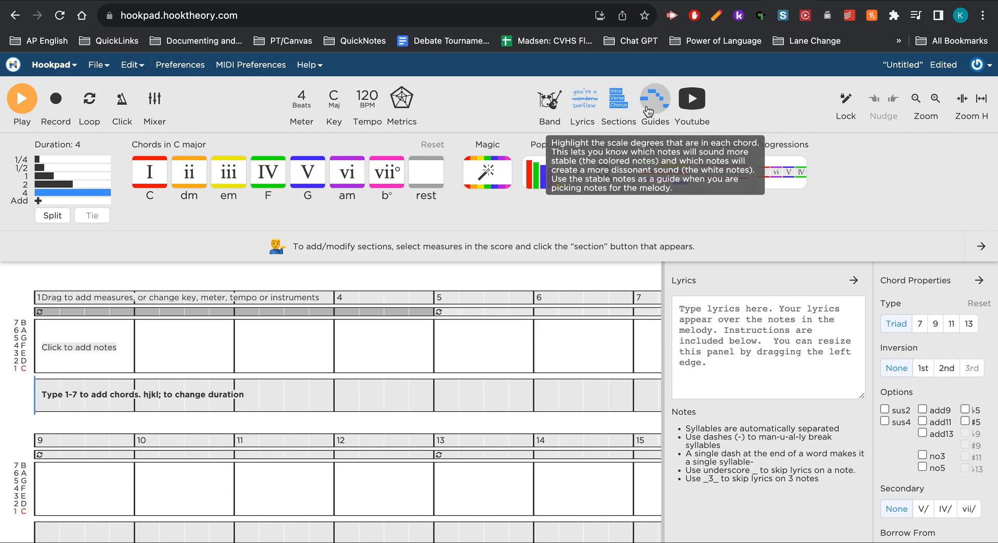
Turn the scale-degree guides off and hide the lyrics editor.
{"action": "left_click", "coordinate": [647, 110]}
{"action": "left_click", "coordinate": [647, 111]}
{"action": "left_click", "coordinate": [644, 112]}
{"action": "left_click", "coordinate": [581, 117]}
{"action": "left_click", "coordinate": [581, 118]}
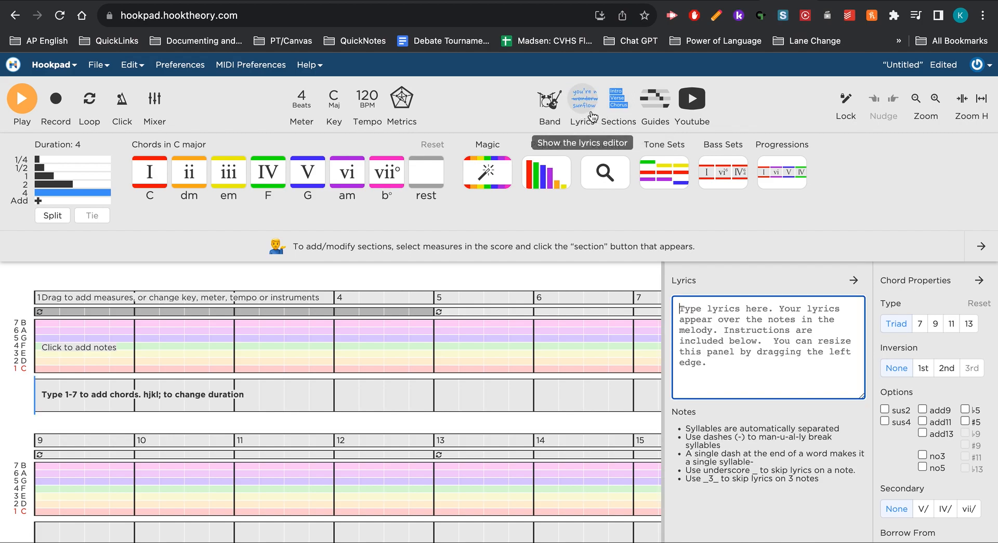
{"action": "left_click", "coordinate": [592, 116]}
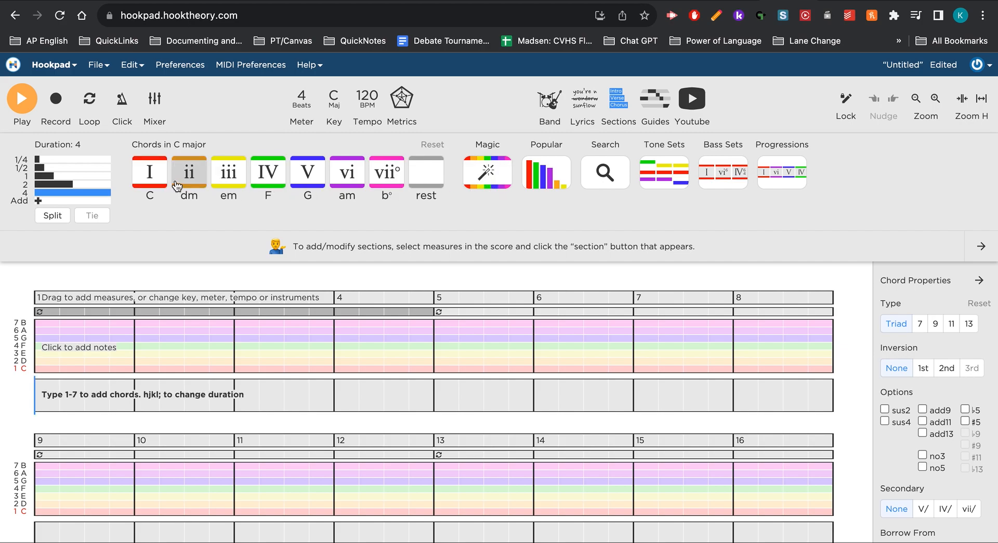
Add a four-beat I chord (C) to measure 1.
{"action": "left_click", "coordinate": [155, 180]}
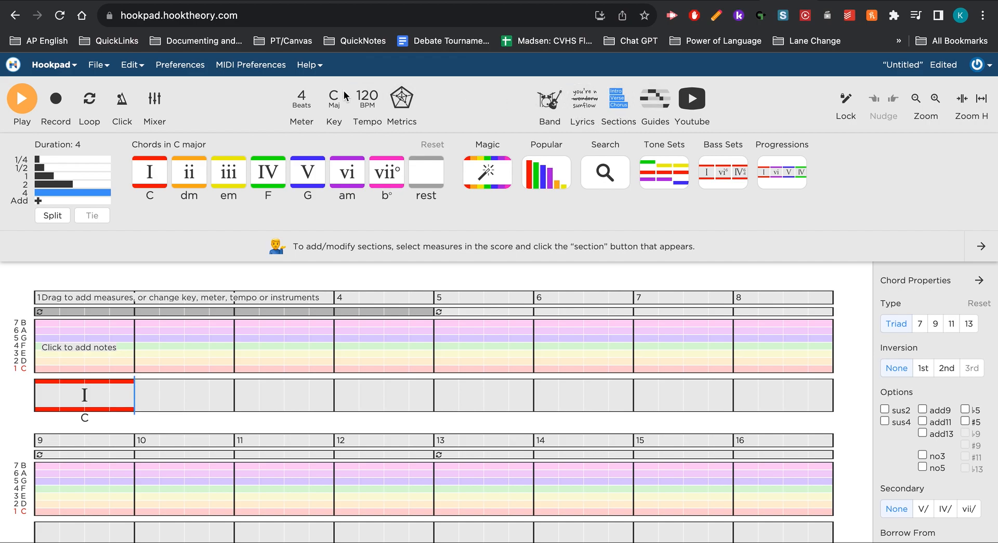
Switch the song's key to G major and back to C major.
{"action": "left_click", "coordinate": [339, 106]}
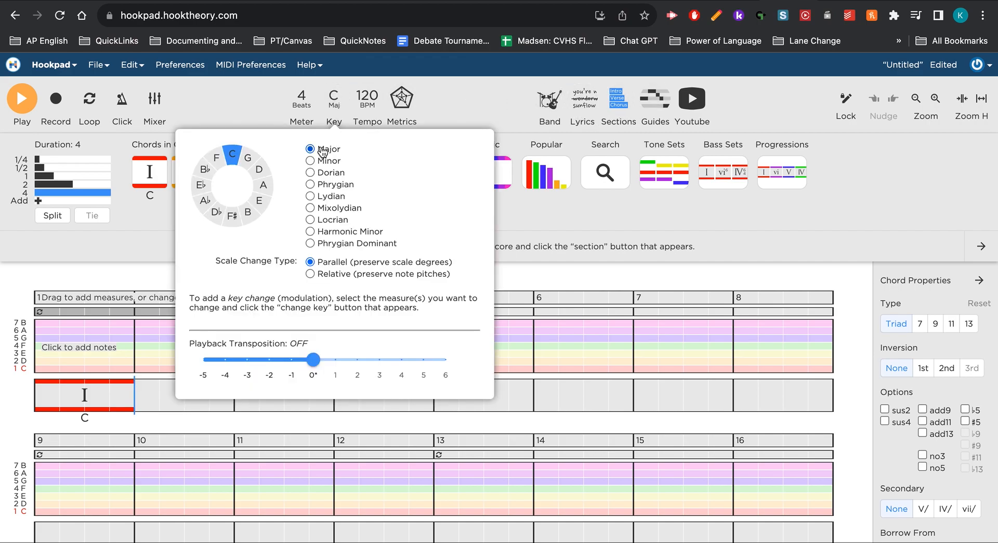
{"action": "left_click", "coordinate": [245, 165]}
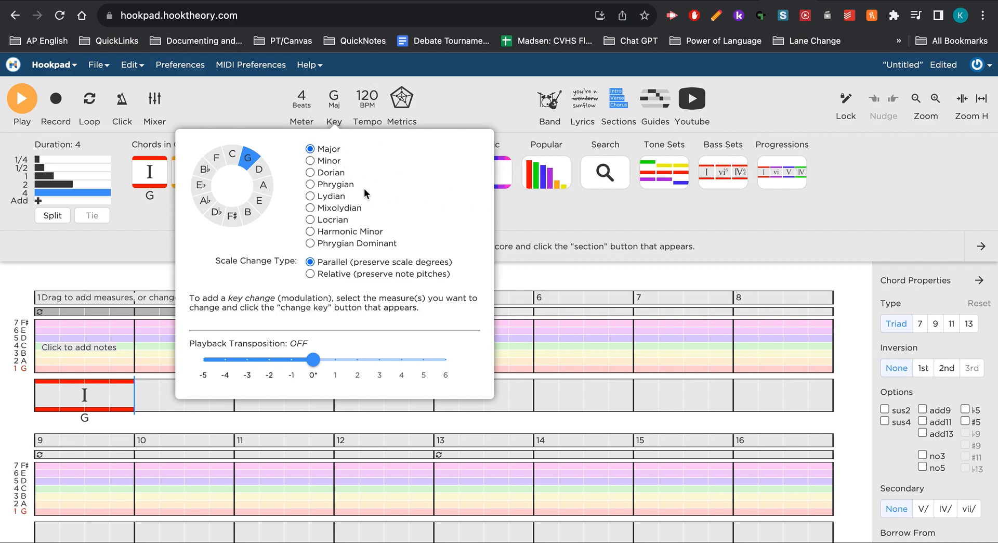
{"action": "left_click", "coordinate": [555, 226]}
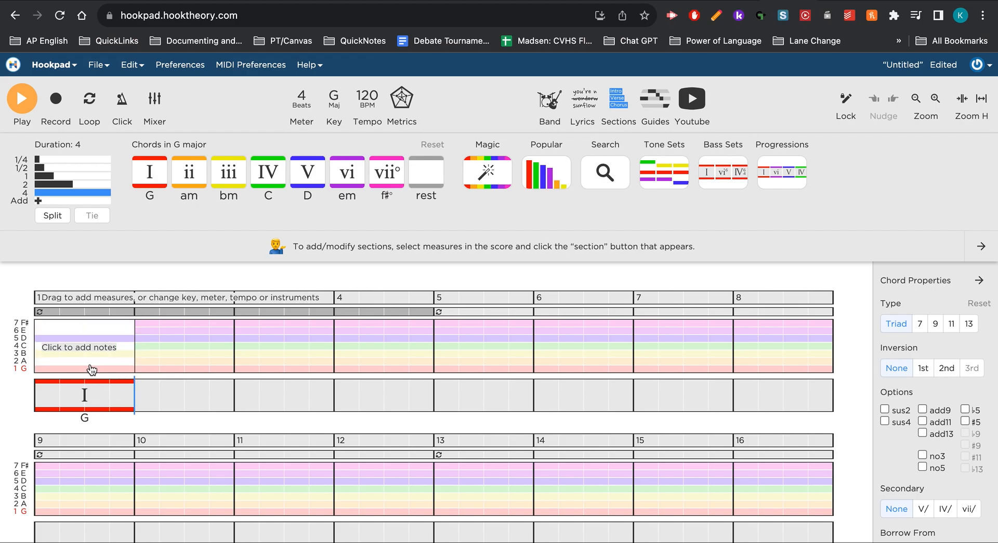
{"action": "left_click", "coordinate": [338, 107]}
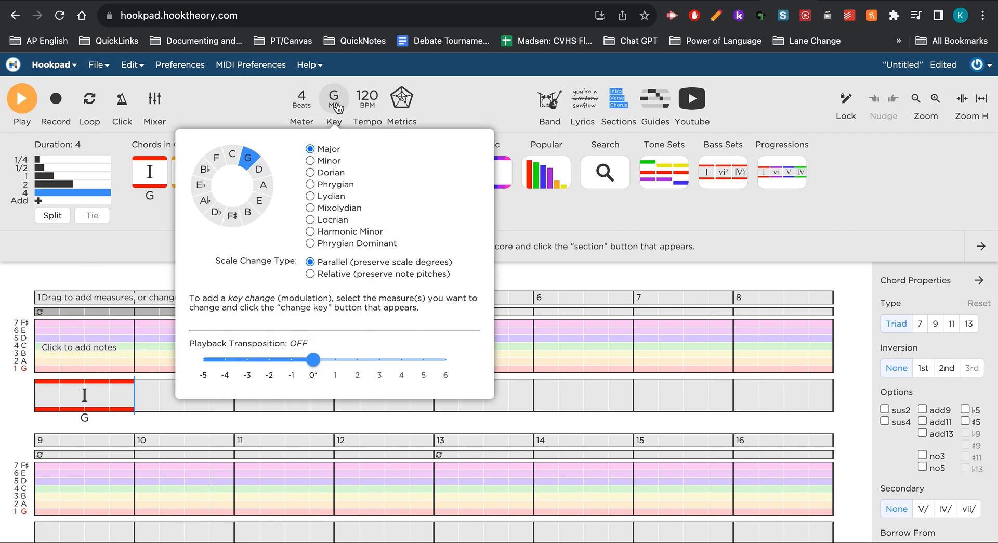
{"action": "left_click", "coordinate": [232, 164]}
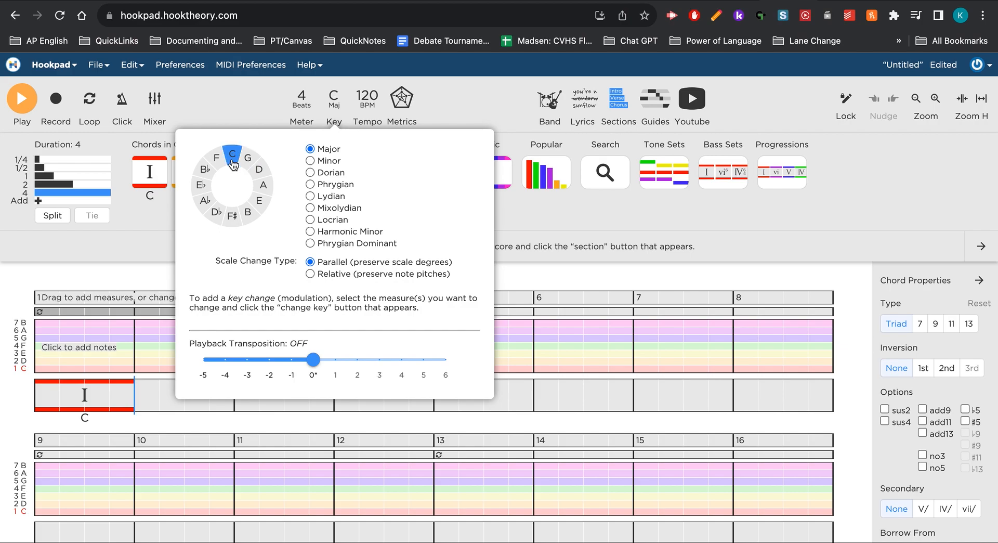
{"action": "left_click", "coordinate": [232, 118]}
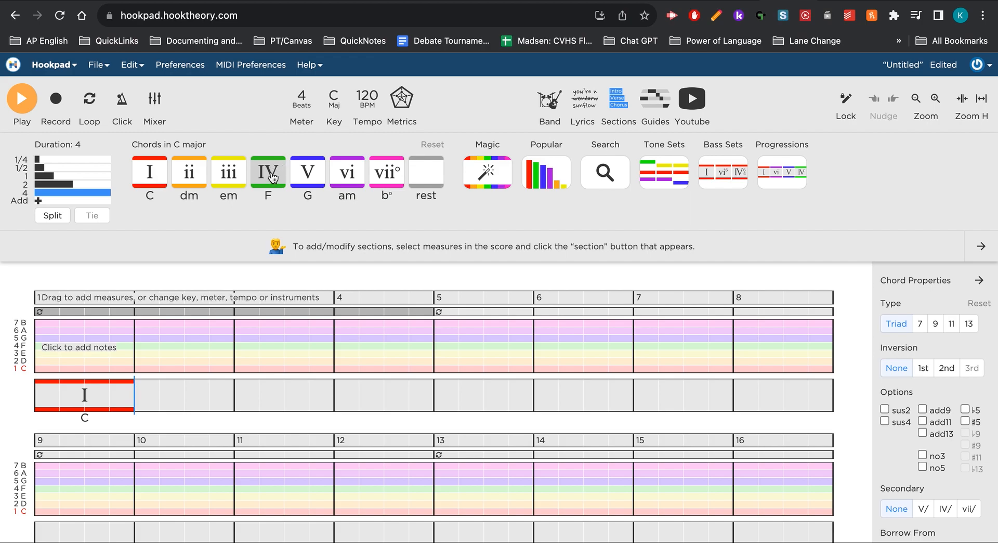
Fill measures 2 to 4 with I chords (C) and measures 5 to 8 with IV chords (F), four beats each.
{"action": "left_click", "coordinate": [152, 177]}
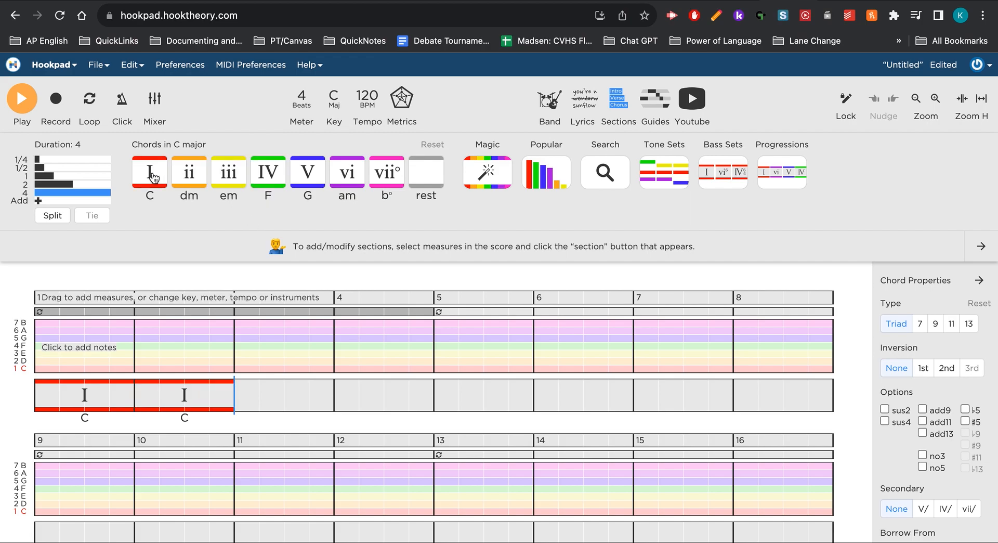
{"action": "left_click", "coordinate": [153, 177]}
{"action": "left_click", "coordinate": [153, 177]}
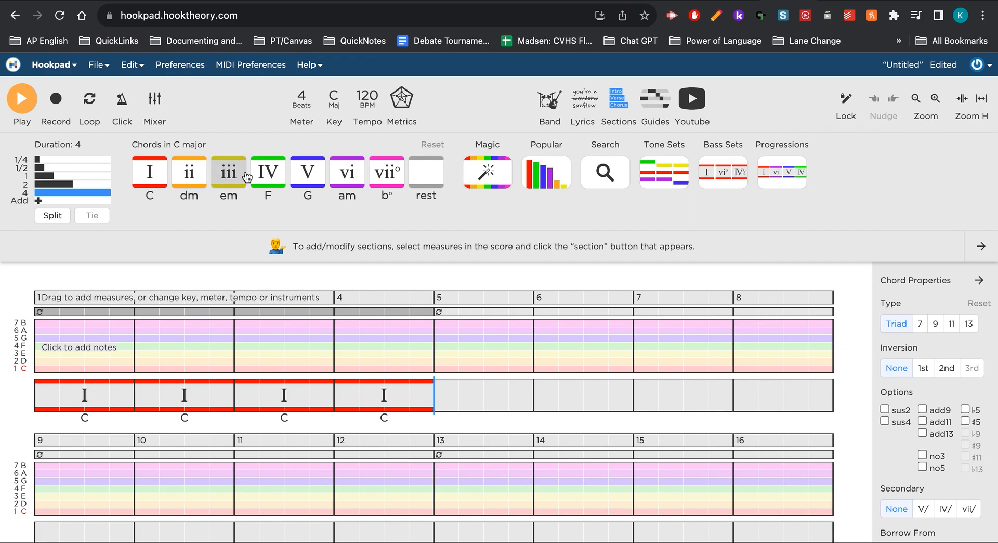
{"action": "left_click", "coordinate": [265, 182]}
{"action": "left_click", "coordinate": [265, 182]}
{"action": "left_click", "coordinate": [265, 182]}
{"action": "left_click", "coordinate": [265, 182]}
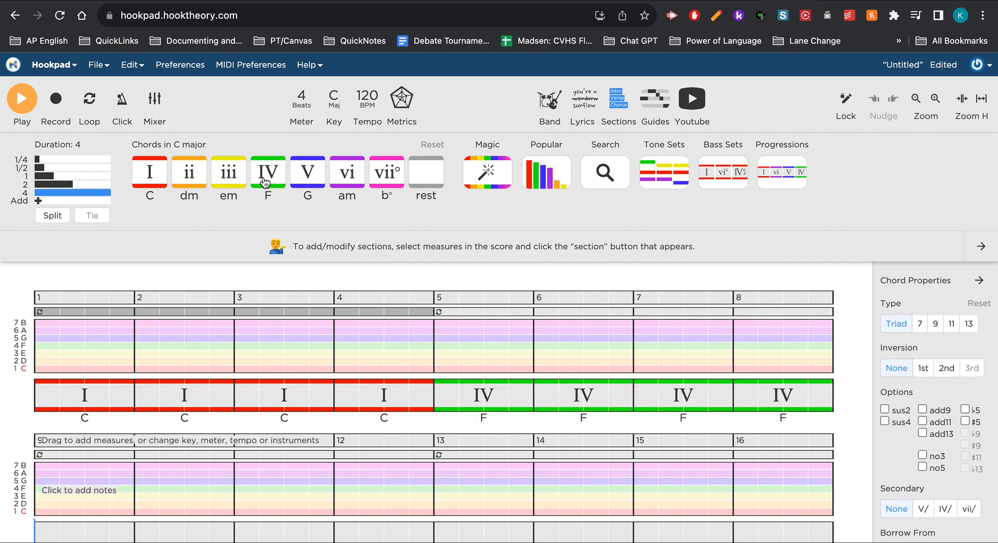
Fill measures 9 to 12 with V chords (G) and measures 13 to 16 with I chords (C), four beats each.
{"action": "left_click", "coordinate": [309, 181]}
{"action": "left_click", "coordinate": [309, 180]}
{"action": "left_click", "coordinate": [309, 181]}
{"action": "left_click", "coordinate": [309, 181]}
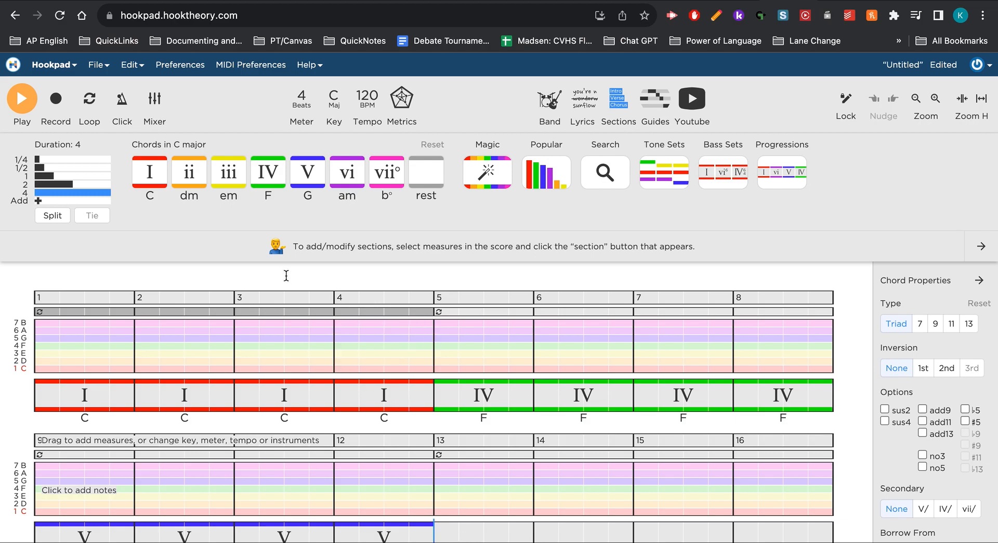
{"action": "left_click", "coordinate": [160, 174]}
{"action": "left_click", "coordinate": [162, 174]}
{"action": "left_click", "coordinate": [161, 174]}
{"action": "left_click", "coordinate": [162, 174]}
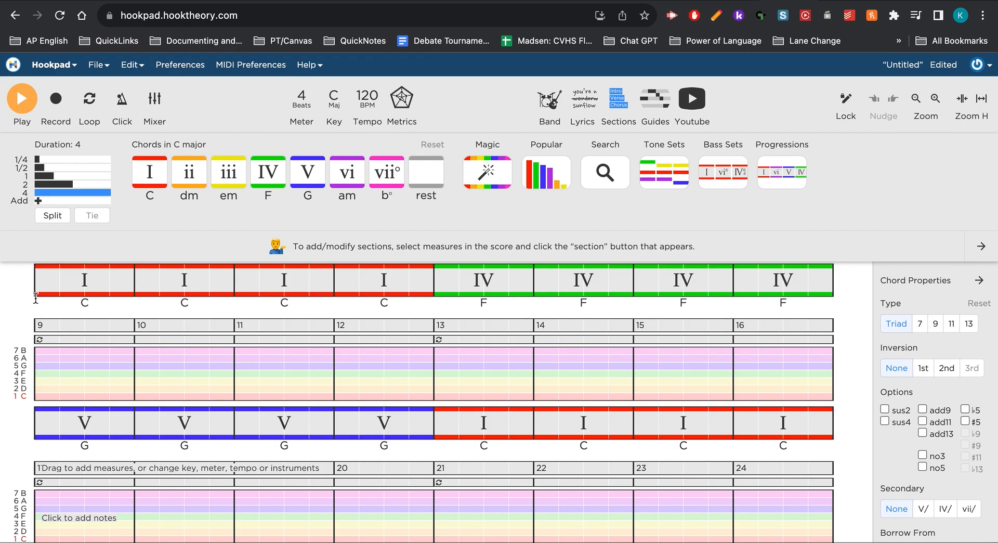
Play the chord progression back from measure 1 with the volume raised, and stop playback.
{"action": "left_click", "coordinate": [22, 98]}
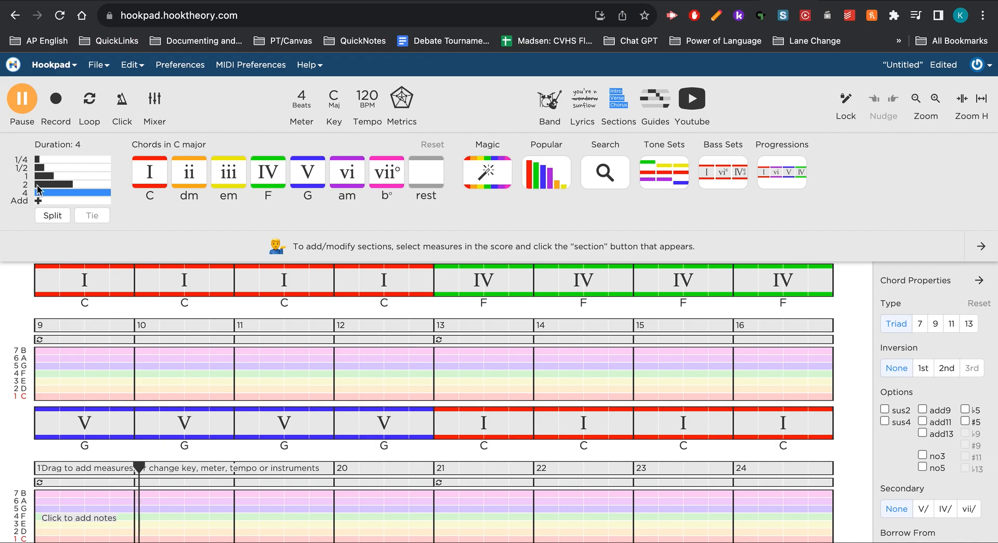
{"action": "left_click", "coordinate": [22, 95]}
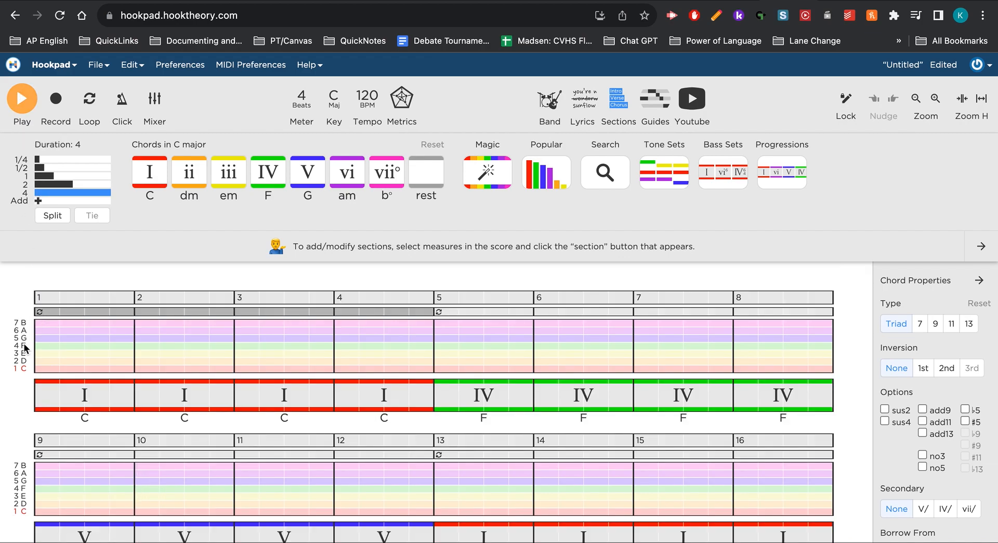
{"action": "left_click", "coordinate": [50, 341]}
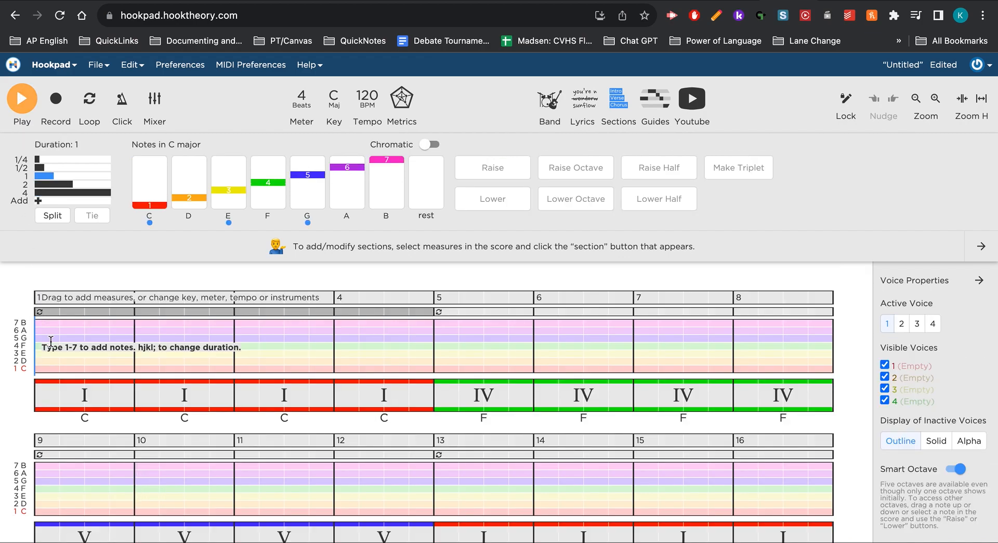
{"action": "left_click", "coordinate": [27, 105]}
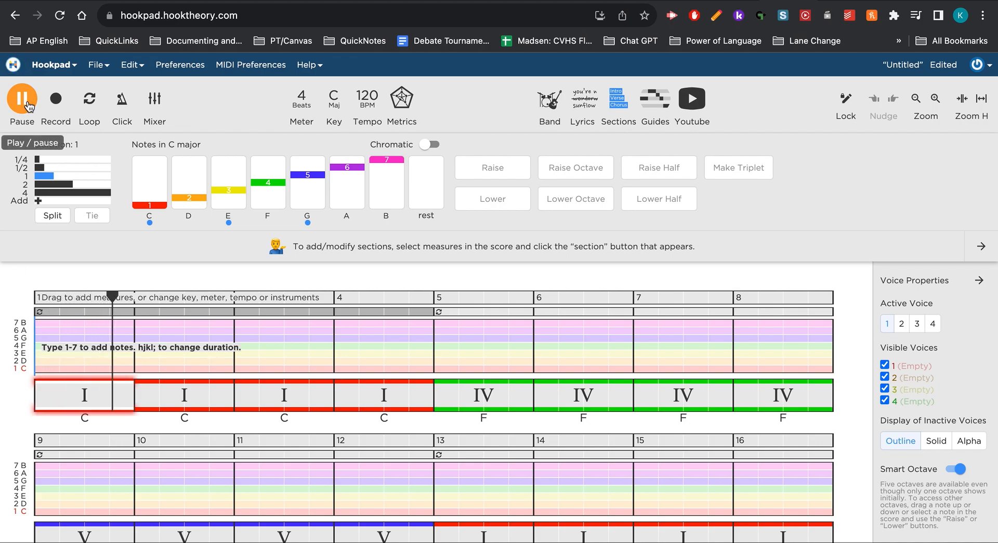
{"action": "key", "text": "XF86AudioRaiseVolume"}
{"action": "key", "text": "XF86AudioRaiseVolume"}
{"action": "key", "text": "XF86AudioRaiseVolume"}
{"action": "key", "text": "XF86AudioRaiseVolume"}
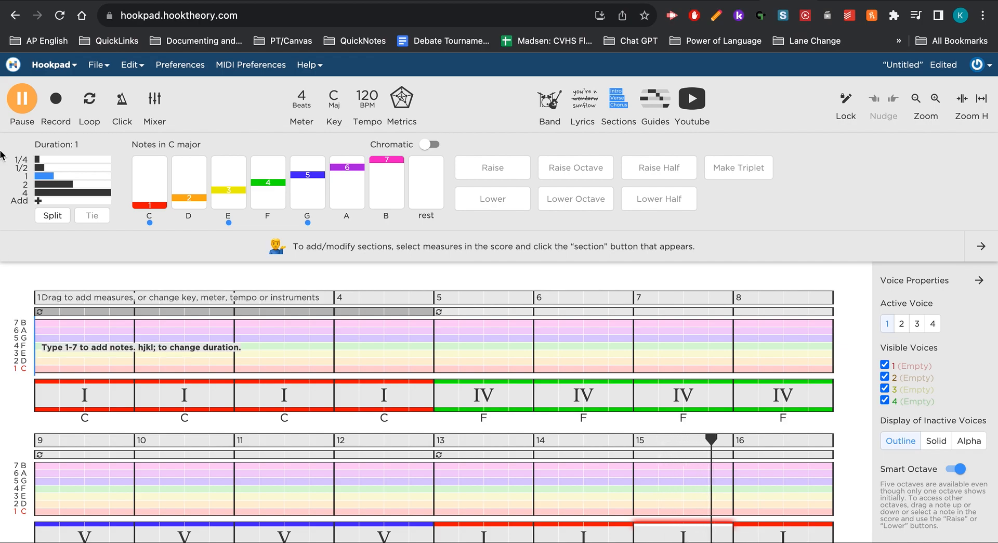
{"action": "left_click", "coordinate": [21, 106]}
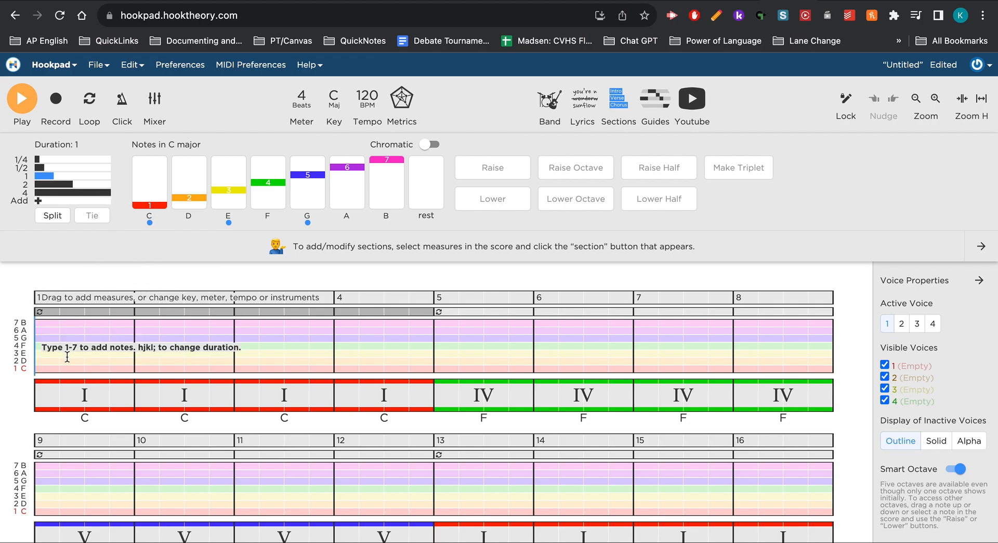
Enter the one-beat melody notes C, E, F and D in measure 1 and play them back.
{"action": "left_click", "coordinate": [149, 195]}
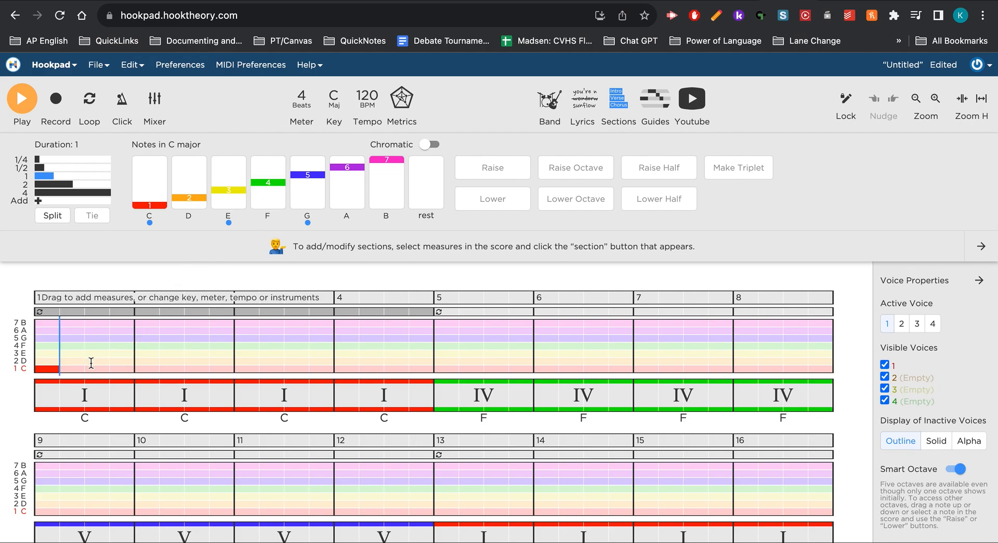
{"action": "left_click", "coordinate": [234, 191]}
{"action": "left_click", "coordinate": [268, 210]}
{"action": "left_click", "coordinate": [202, 208]}
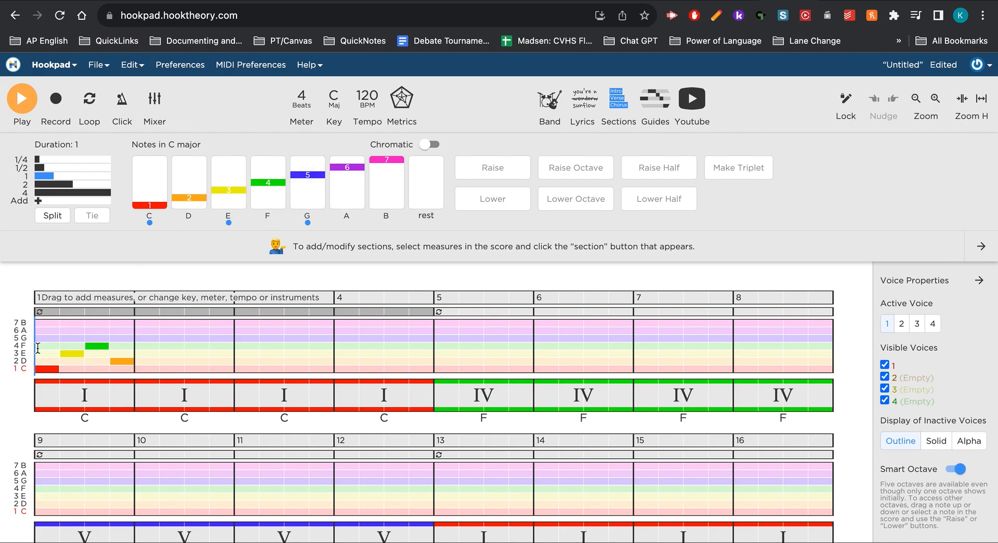
{"action": "left_click", "coordinate": [17, 111]}
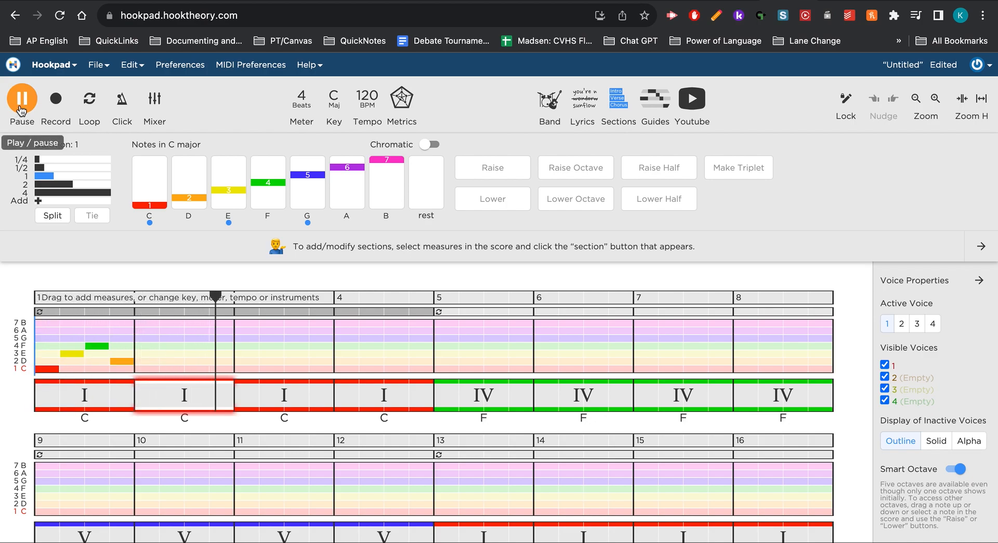
{"action": "left_click", "coordinate": [21, 107]}
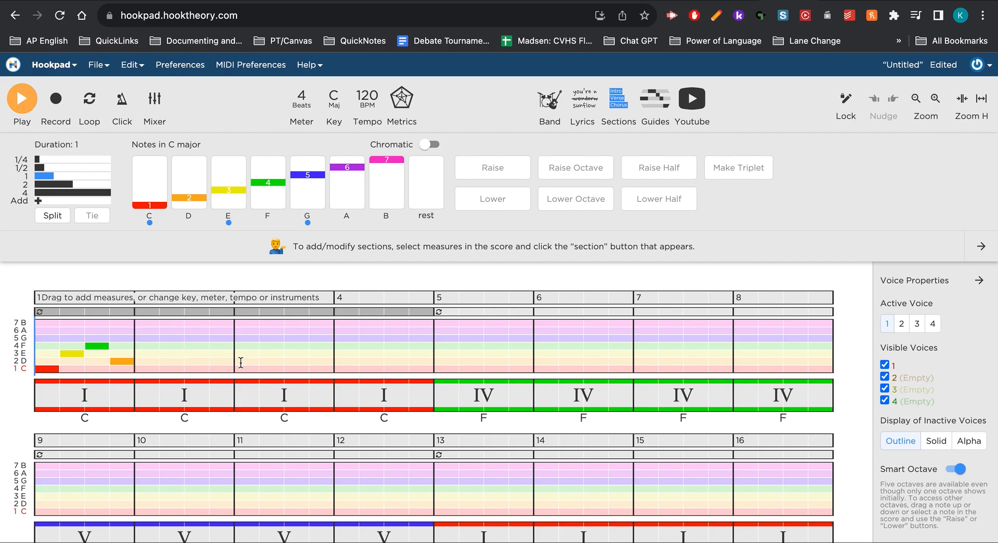
Enter the one-beat melody notes C, E, F and D in measure 3.
{"action": "left_click", "coordinate": [153, 193]}
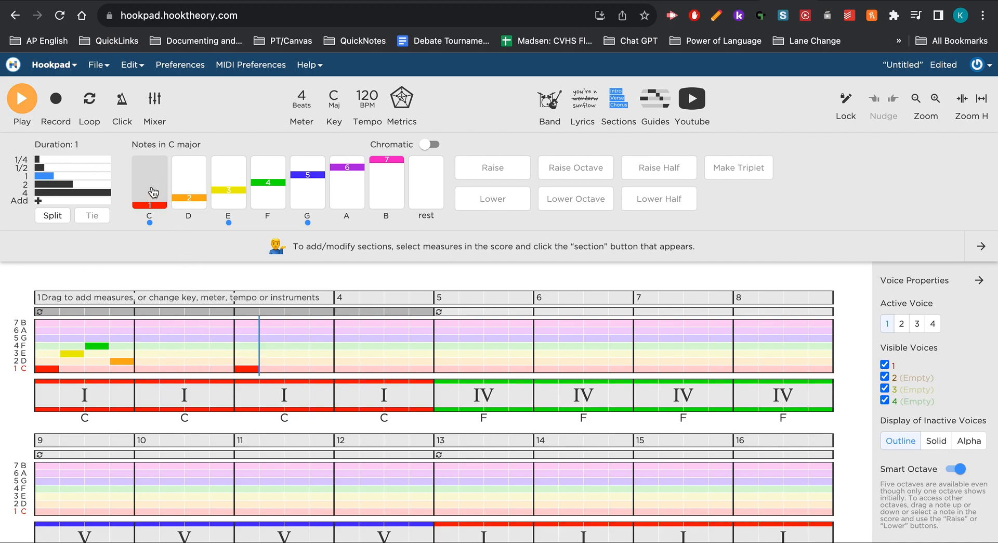
{"action": "left_click", "coordinate": [237, 184]}
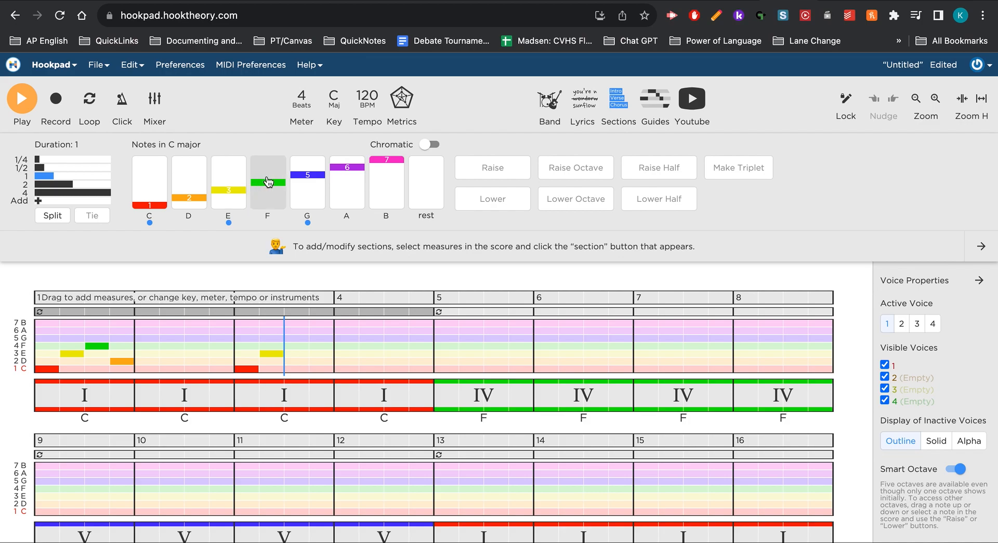
{"action": "left_click", "coordinate": [284, 185]}
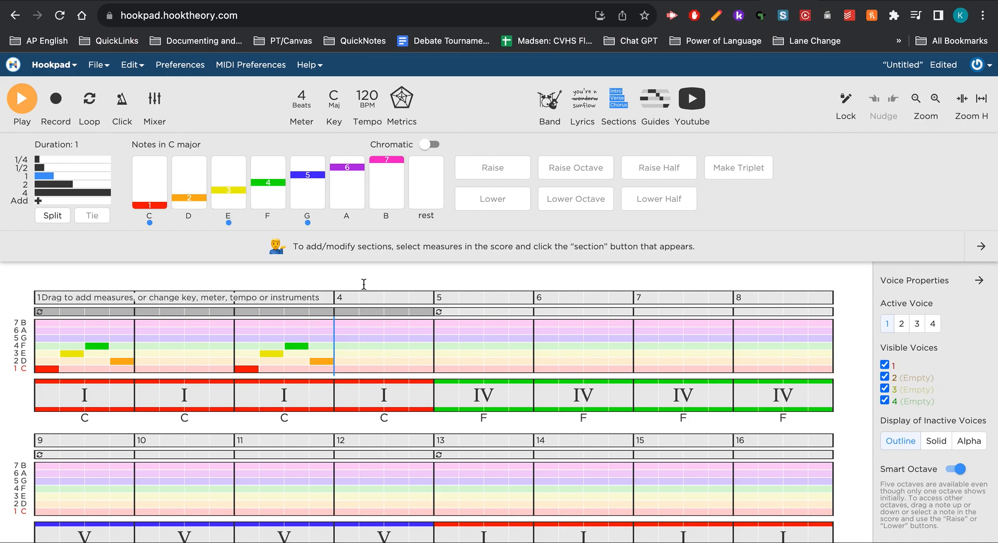
Place a one-beat G at the start of measure 4, in the same octave as the measure 3 notes.
{"action": "left_click", "coordinate": [397, 164]}
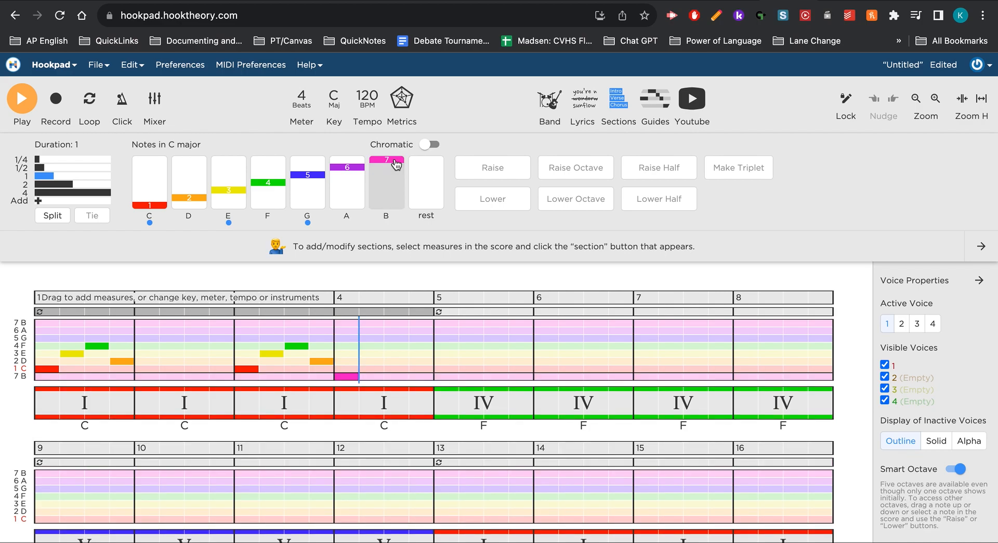
{"action": "key", "text": "BackSpace"}
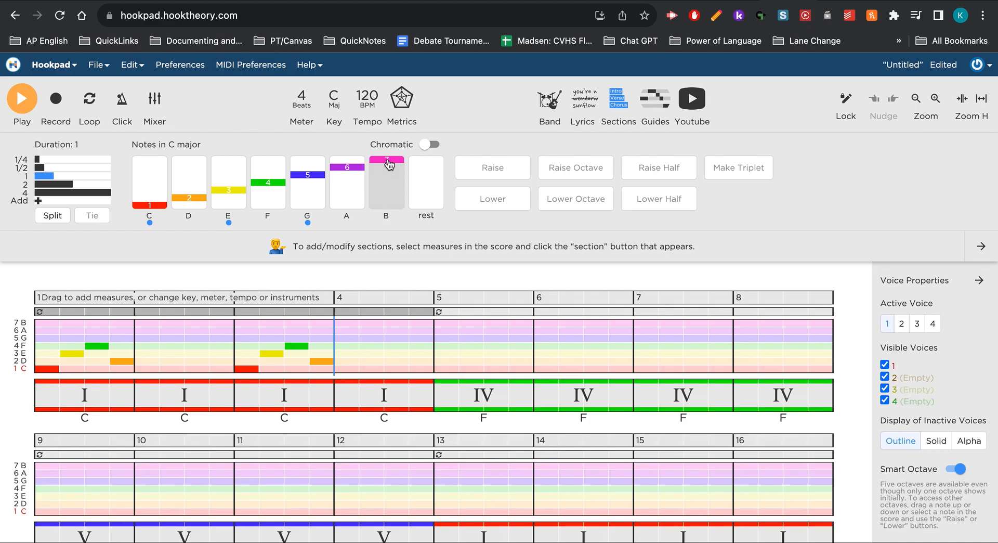
{"action": "left_click", "coordinate": [347, 173]}
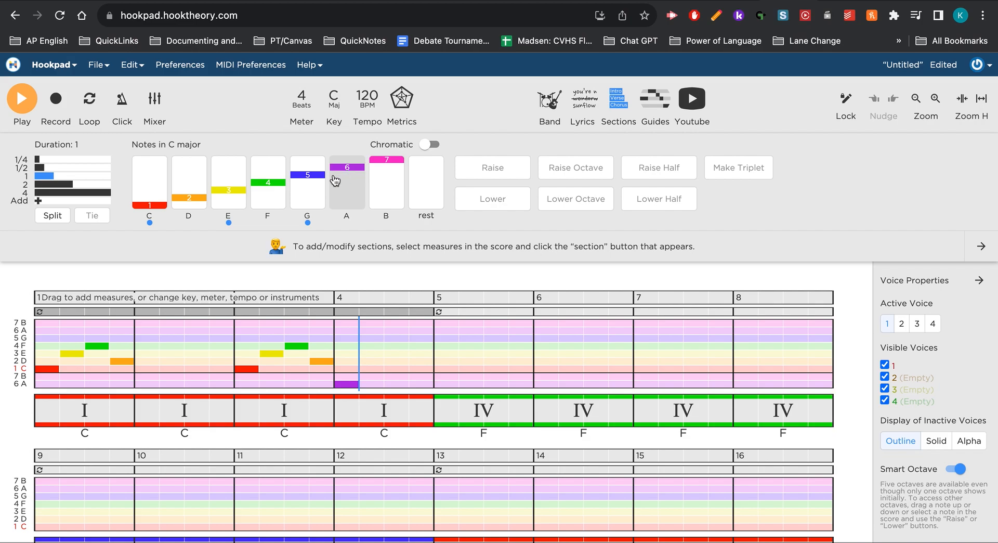
{"action": "left_click", "coordinate": [348, 385]}
{"action": "key", "text": "Up"}
{"action": "key", "text": "Up"}
{"action": "key", "text": "Up"}
{"action": "key", "text": "Up"}
{"action": "key", "text": "Up"}
{"action": "key", "text": "Up"}
{"action": "key", "text": "Up"}
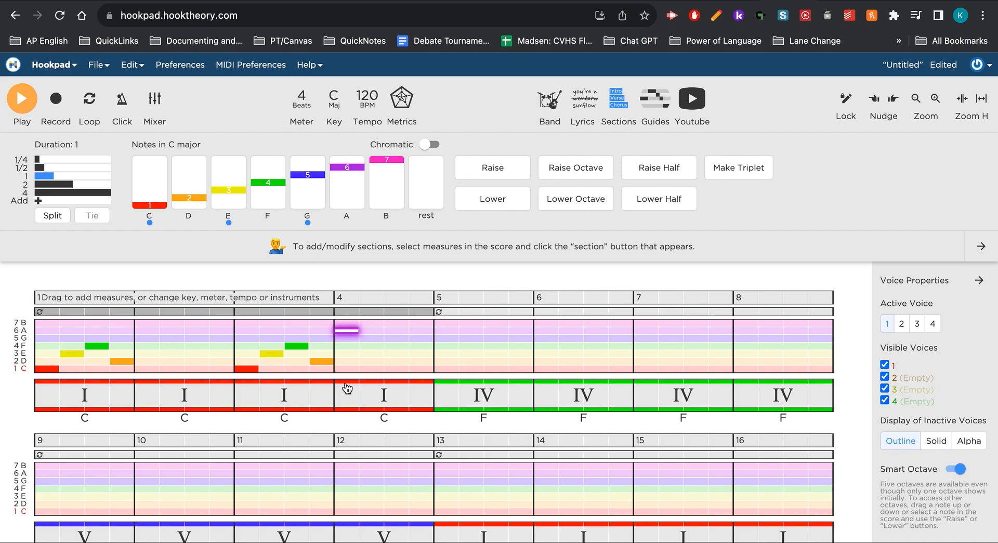
{"action": "key", "text": "Down"}
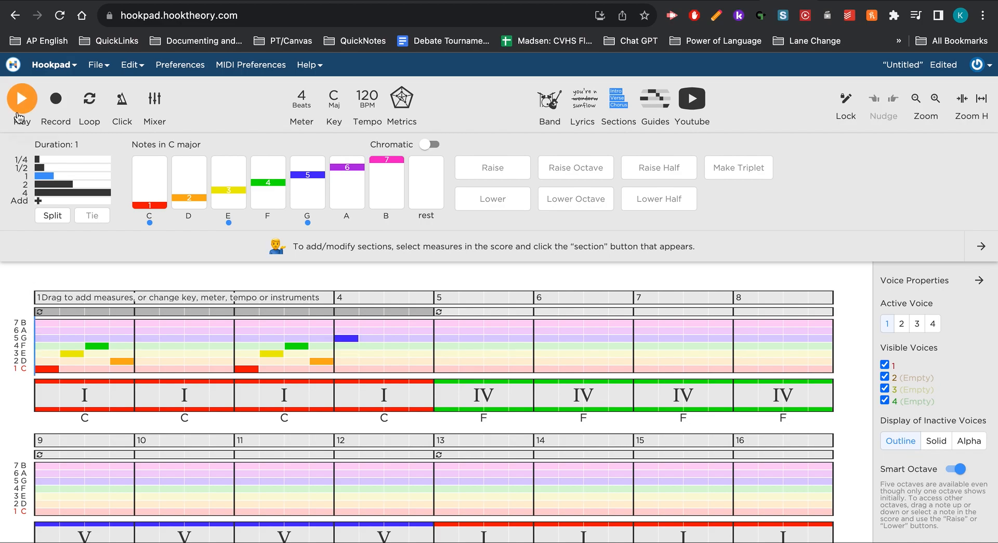
Play the melody back from measure 1, stop it, and turn on the chord scale-degree guides.
{"action": "left_click", "coordinate": [19, 112]}
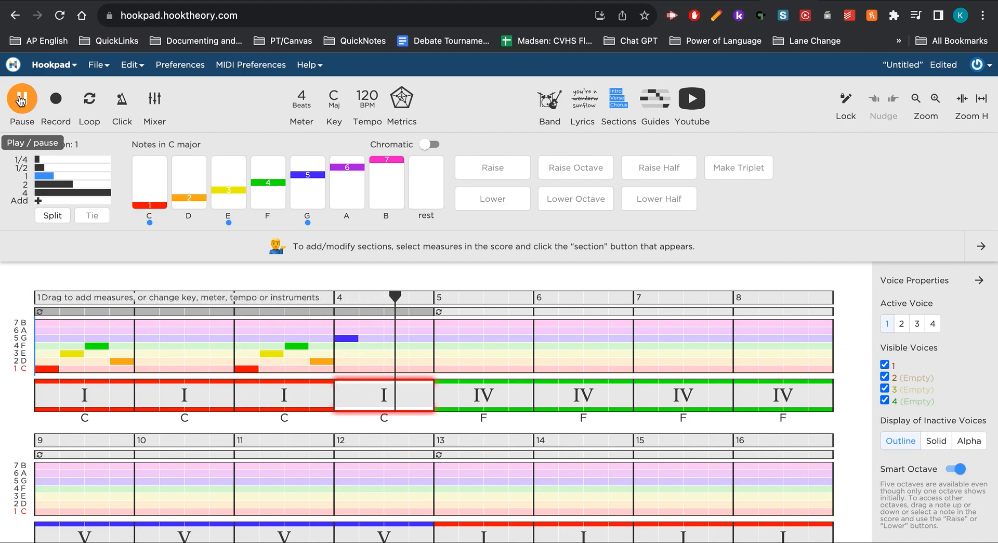
{"action": "left_click", "coordinate": [19, 114]}
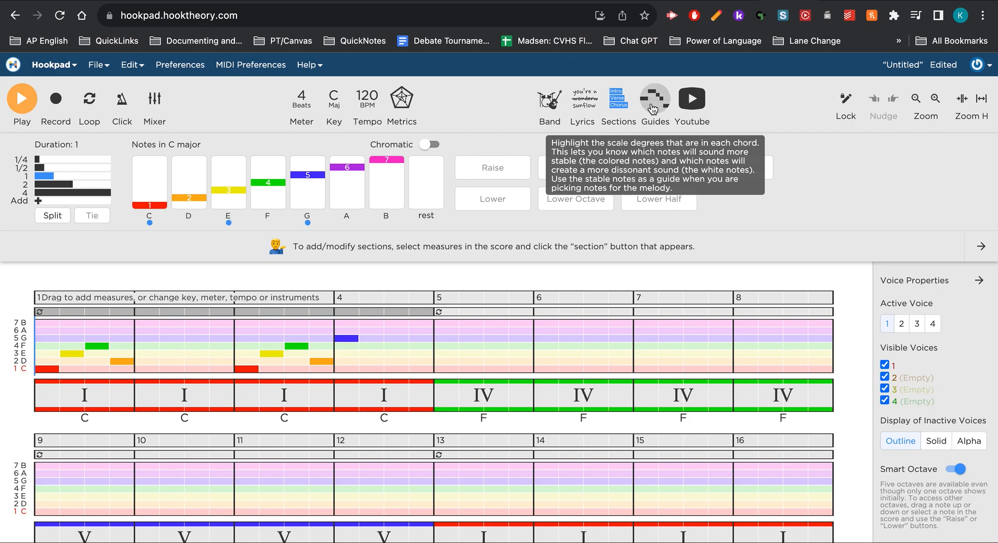
{"action": "left_click", "coordinate": [652, 108]}
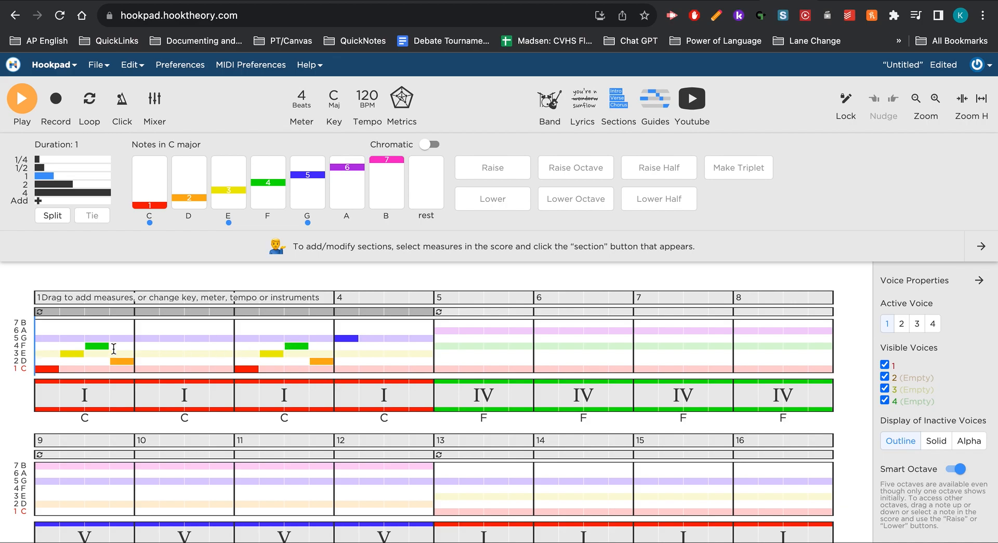
Replay measures 1 to 4 with the volume raised, and stop playback.
{"action": "key", "text": "XF86AudioRaiseVolume"}
{"action": "left_click", "coordinate": [20, 106]}
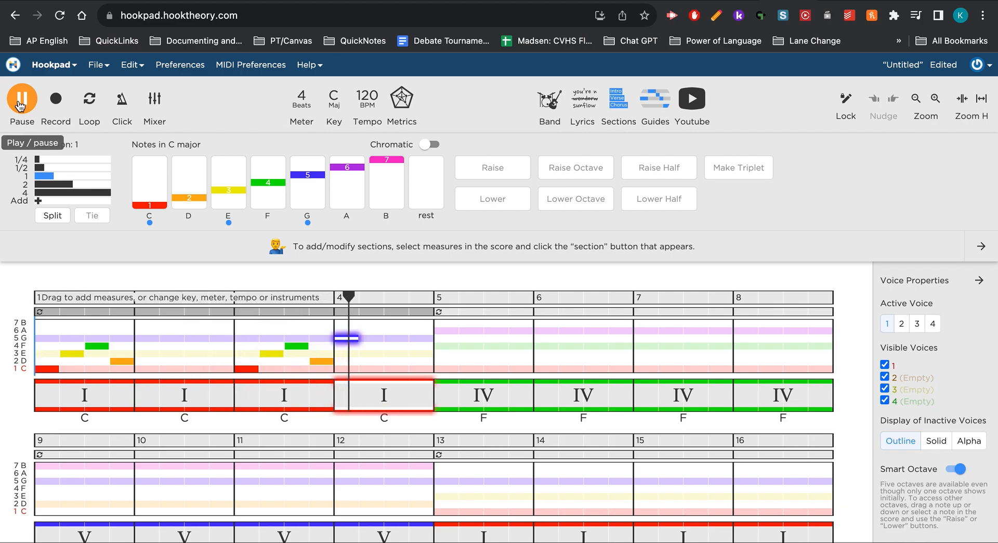
{"action": "left_click", "coordinate": [19, 106]}
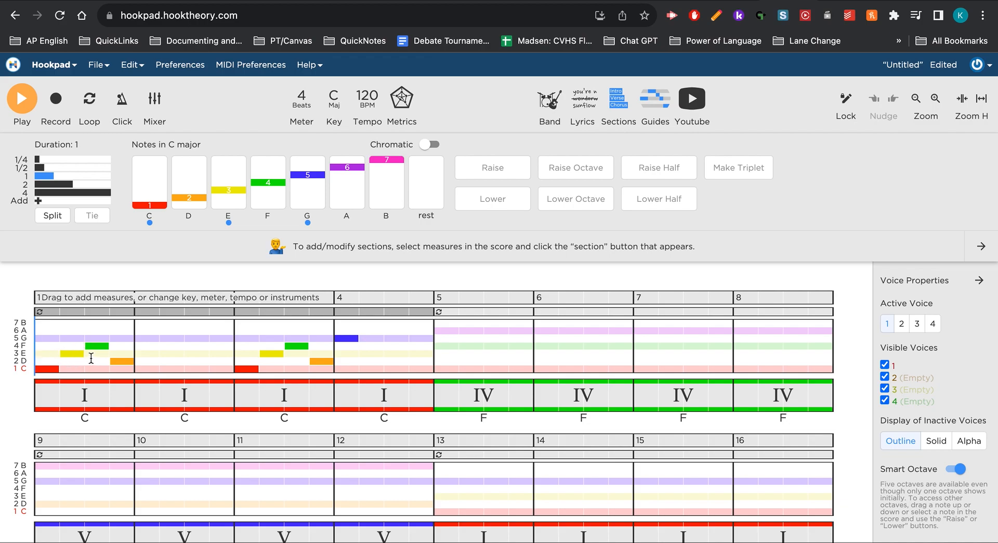
Change the measure 1 melody to D, F, D and B, and play it back to hear the difference.
{"action": "left_click_drag", "start_coordinate": [53, 370], "coordinate": [52, 364]}
{"action": "left_click", "coordinate": [75, 356]}
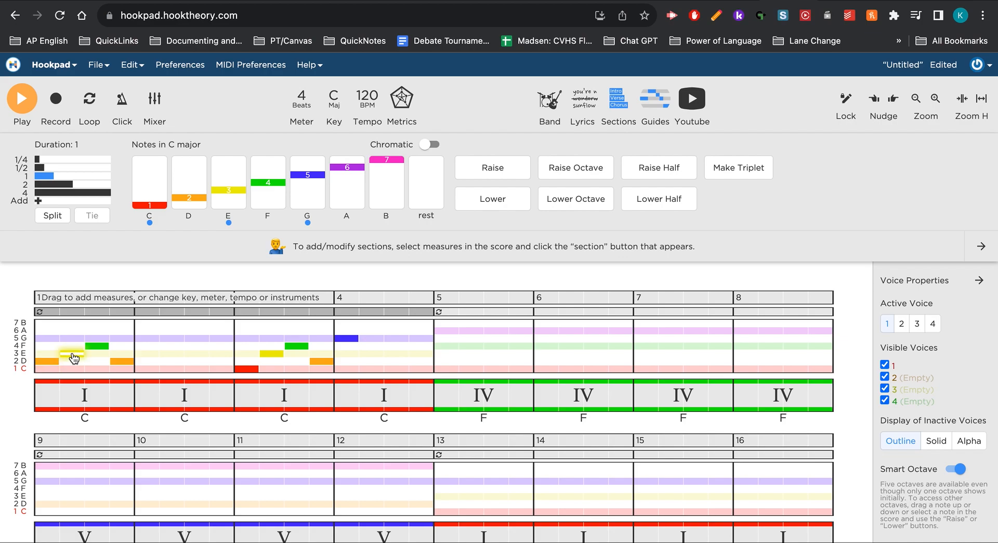
{"action": "left_click_drag", "start_coordinate": [75, 353], "coordinate": [106, 362]}
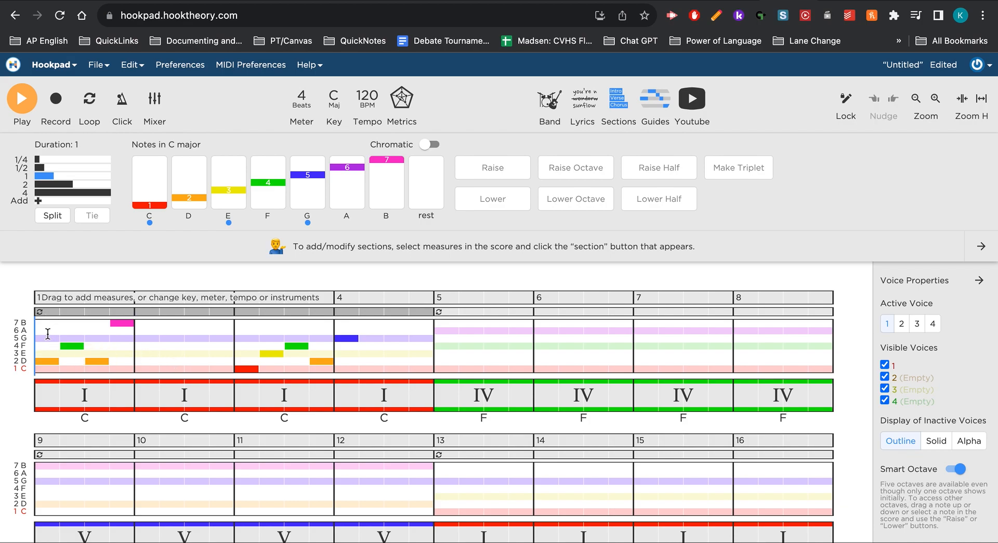
{"action": "left_click", "coordinate": [21, 106]}
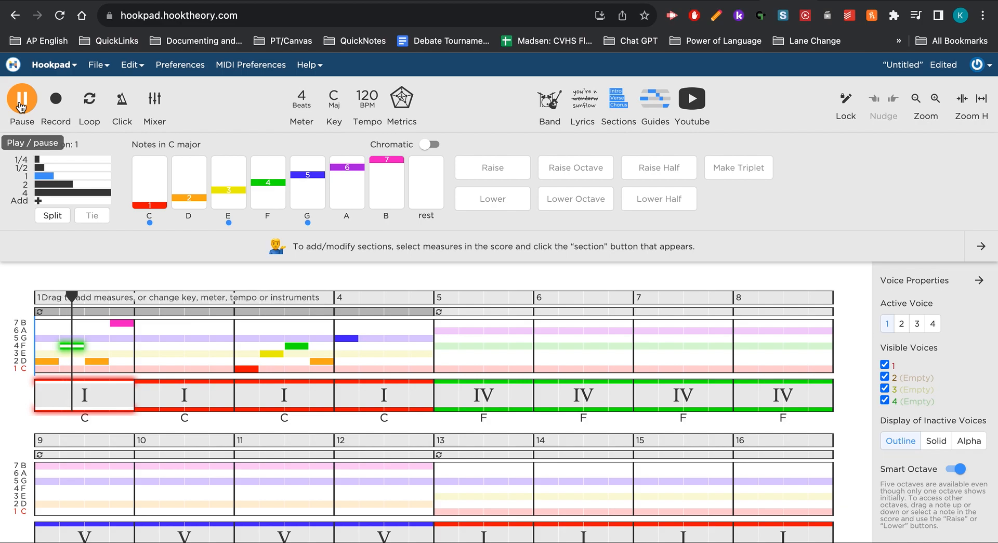
{"action": "left_click", "coordinate": [22, 107]}
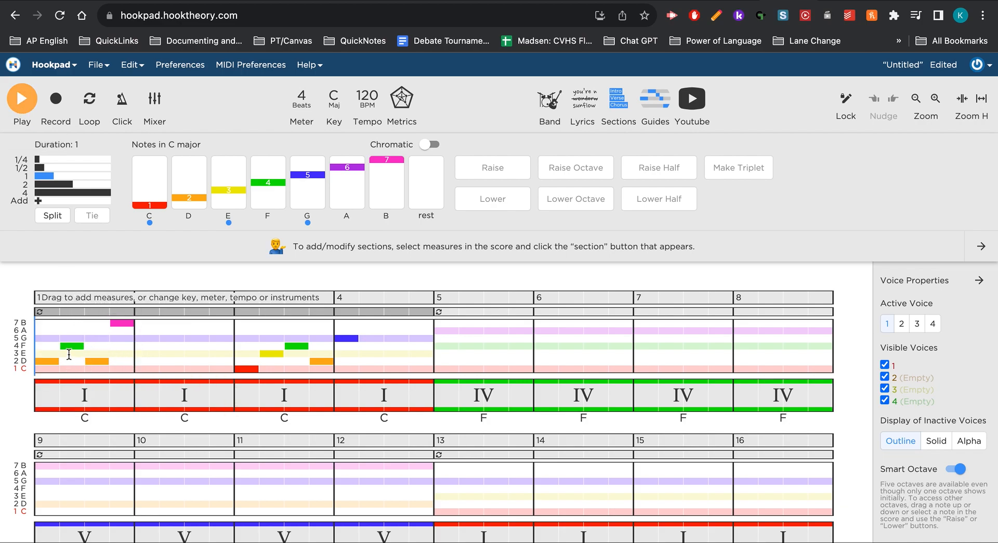
Restore the measure 1 melody to the notes C, E, F and D.
{"action": "left_click", "coordinate": [48, 363]}
{"action": "left_click_drag", "start_coordinate": [47, 363], "coordinate": [64, 354]}
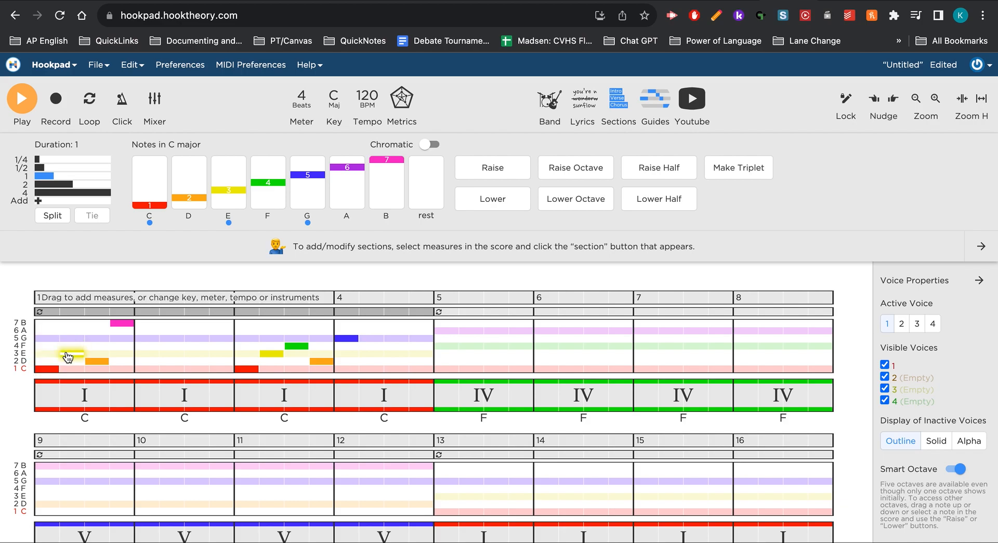
{"action": "left_click", "coordinate": [96, 363]}
{"action": "left_click_drag", "start_coordinate": [96, 364], "coordinate": [126, 358]}
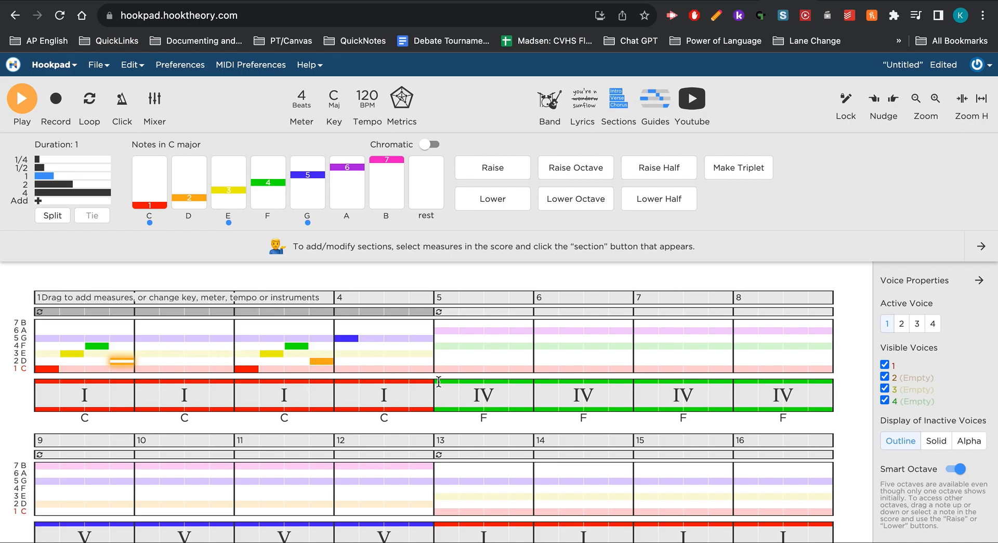
Enter a one-beat C at the start of measure 5 and lower it one octave.
{"action": "left_click", "coordinate": [438, 354]}
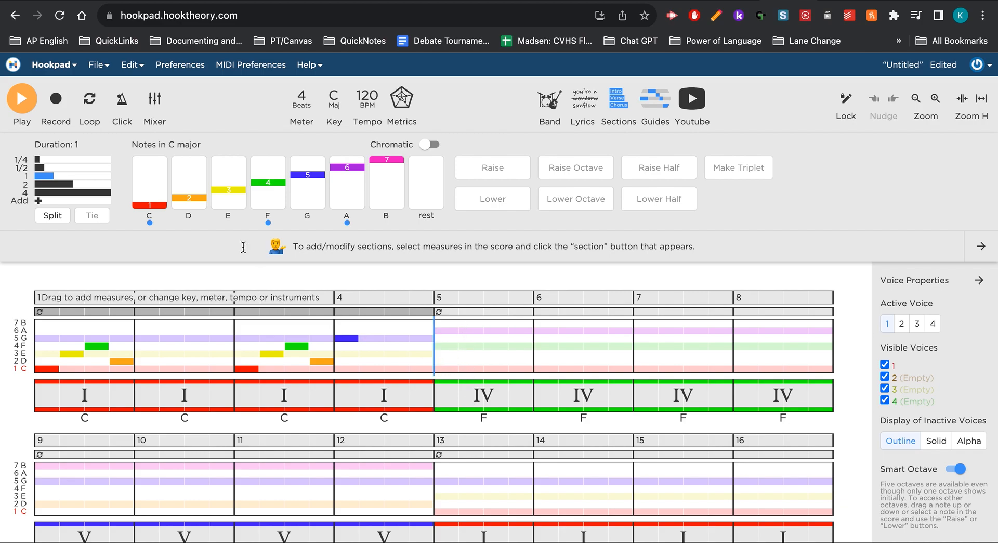
{"action": "left_click", "coordinate": [150, 208]}
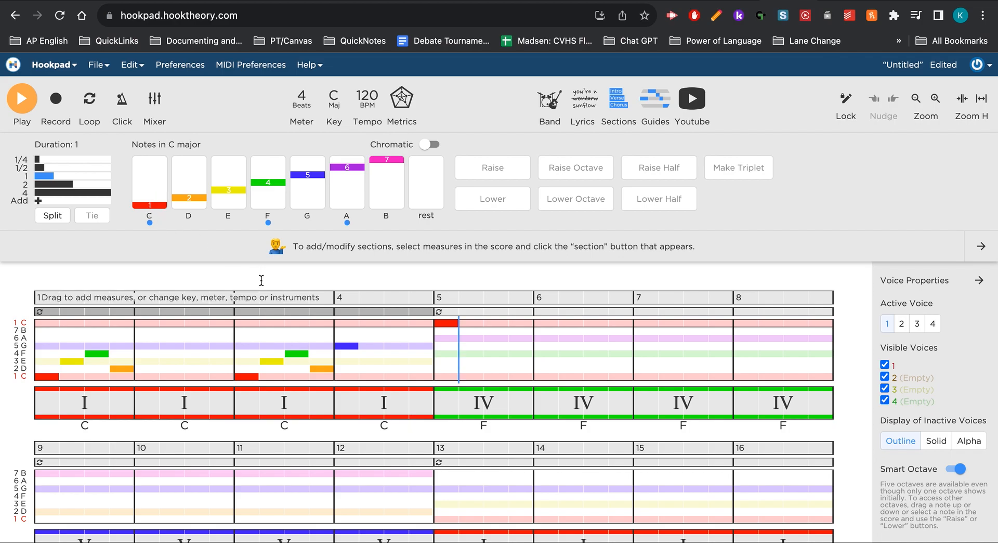
{"action": "left_click", "coordinate": [447, 326]}
{"action": "key", "text": "Down"}
{"action": "key", "text": "Down"}
{"action": "key", "text": "Down"}
{"action": "key", "text": "Down"}
{"action": "key", "text": "Down"}
{"action": "key", "text": "Down"}
{"action": "key", "text": "Down"}
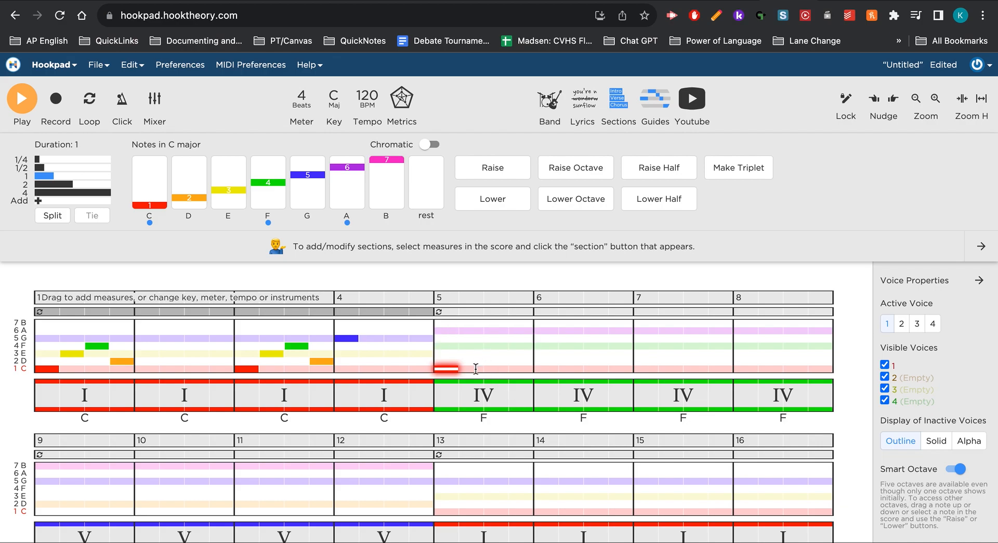
Add a one-beat A on beat 2 of measure 5 and raise it one octave.
{"action": "left_click", "coordinate": [459, 368]}
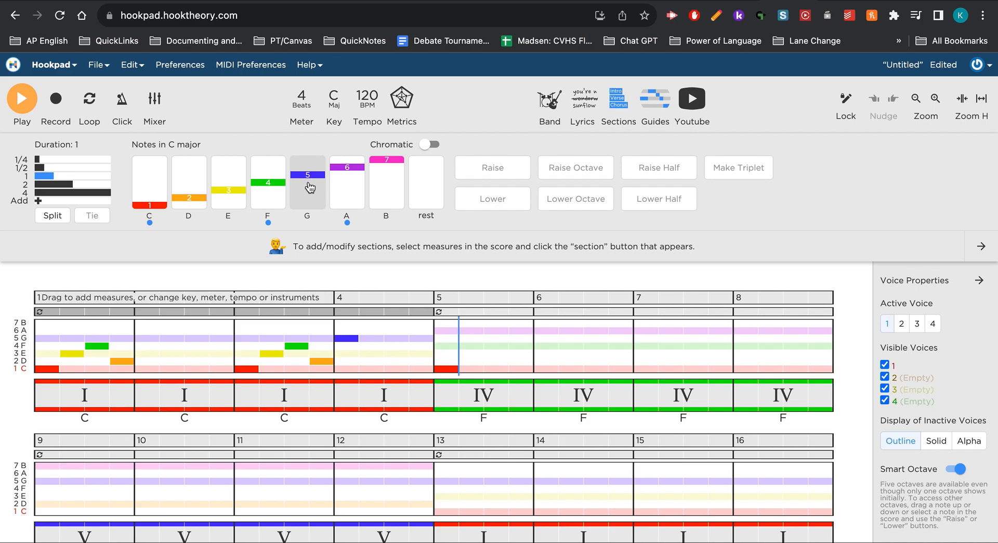
{"action": "left_click", "coordinate": [352, 186]}
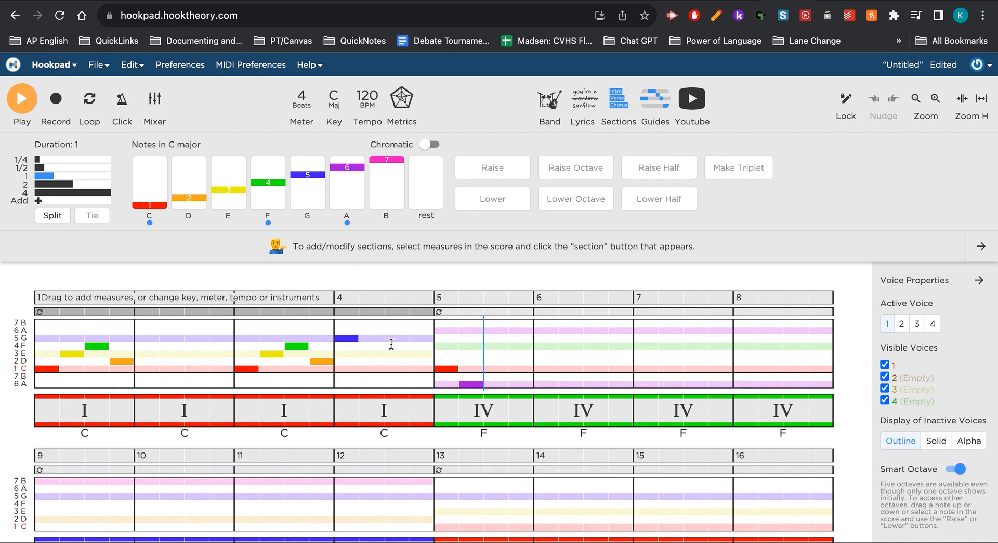
{"action": "left_click", "coordinate": [471, 384]}
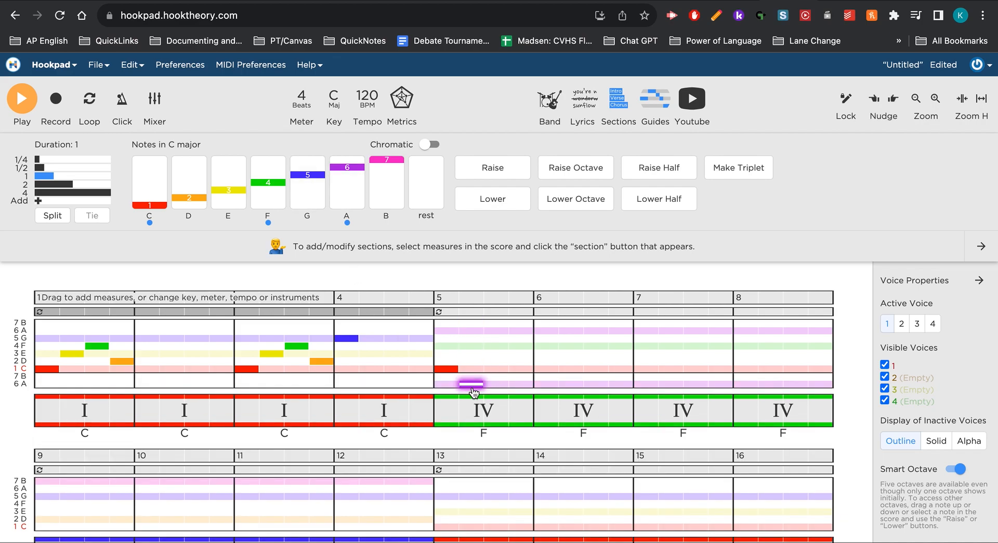
{"action": "key", "text": "Up"}
{"action": "key", "text": "Up"}
{"action": "key", "text": "Up"}
{"action": "key", "text": "Up"}
{"action": "key", "text": "Up"}
{"action": "key", "text": "Up"}
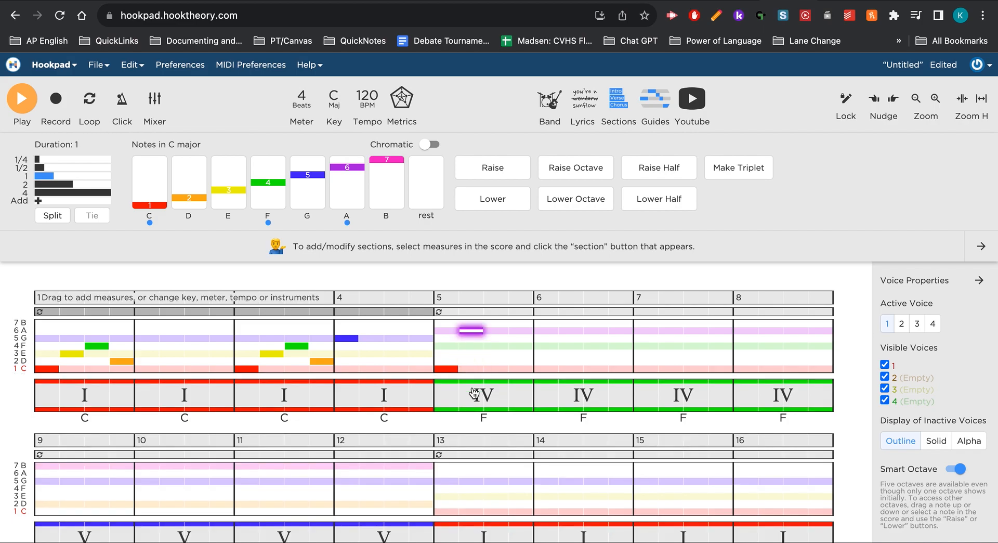
Complete measure 5 with one-beat notes F and G on beats 3 and 4.
{"action": "left_click", "coordinate": [498, 371]}
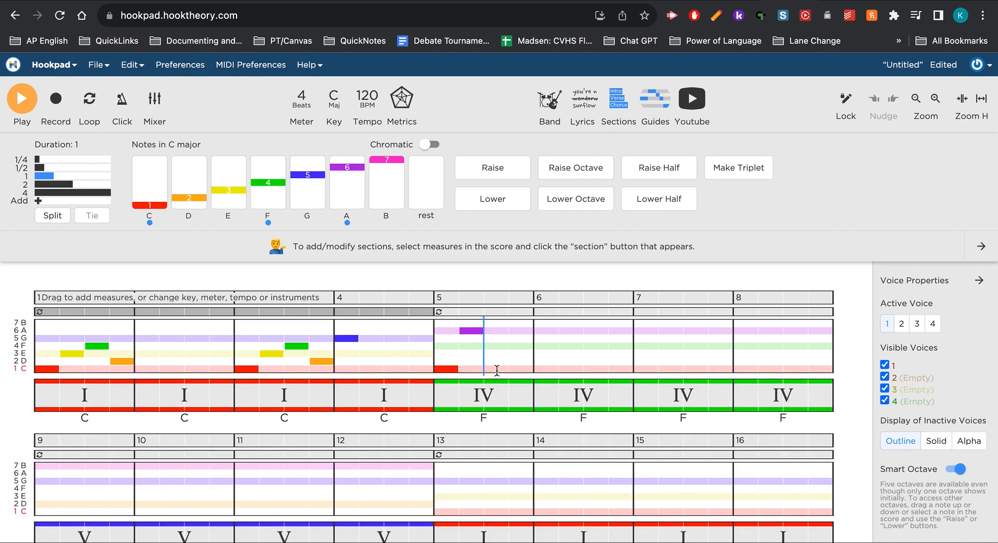
{"action": "left_click", "coordinate": [267, 201]}
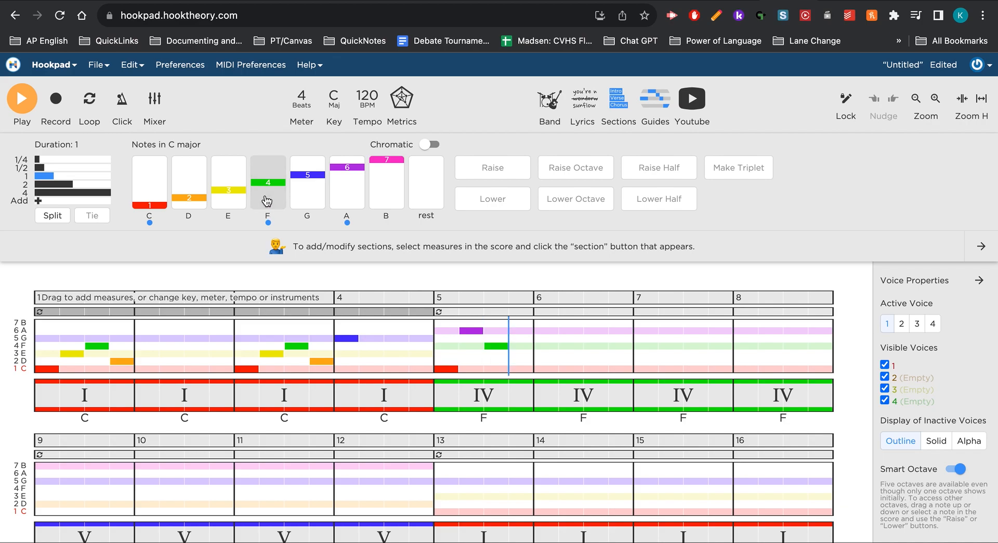
{"action": "left_click", "coordinate": [306, 191]}
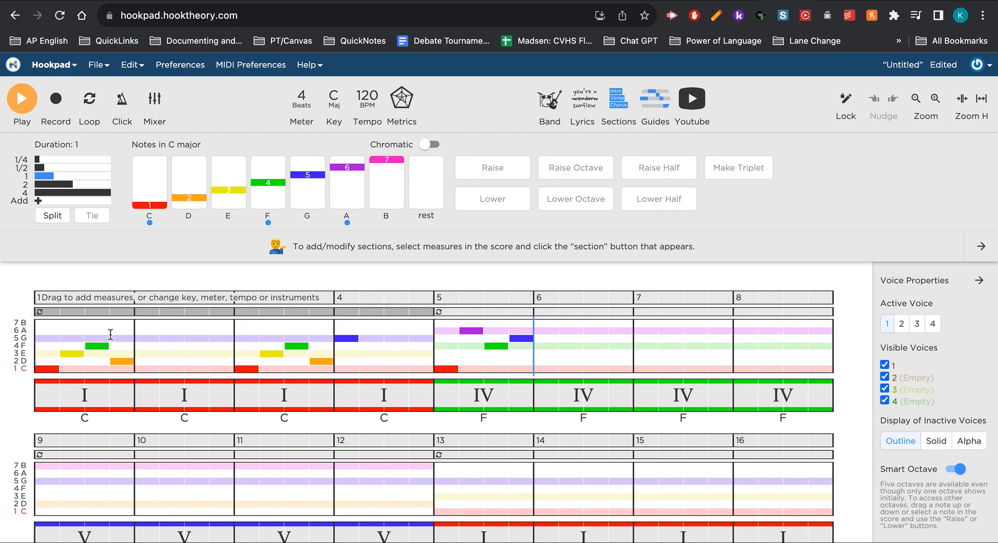
Play the song from measure 1 through the new measure 5 melody, and stop playback.
{"action": "left_click", "coordinate": [36, 332]}
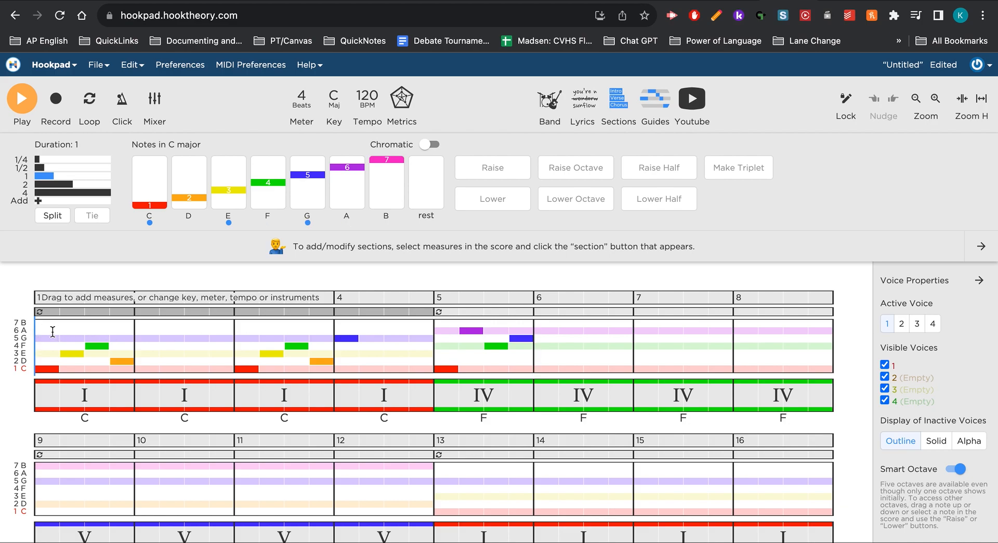
{"action": "left_click", "coordinate": [23, 102]}
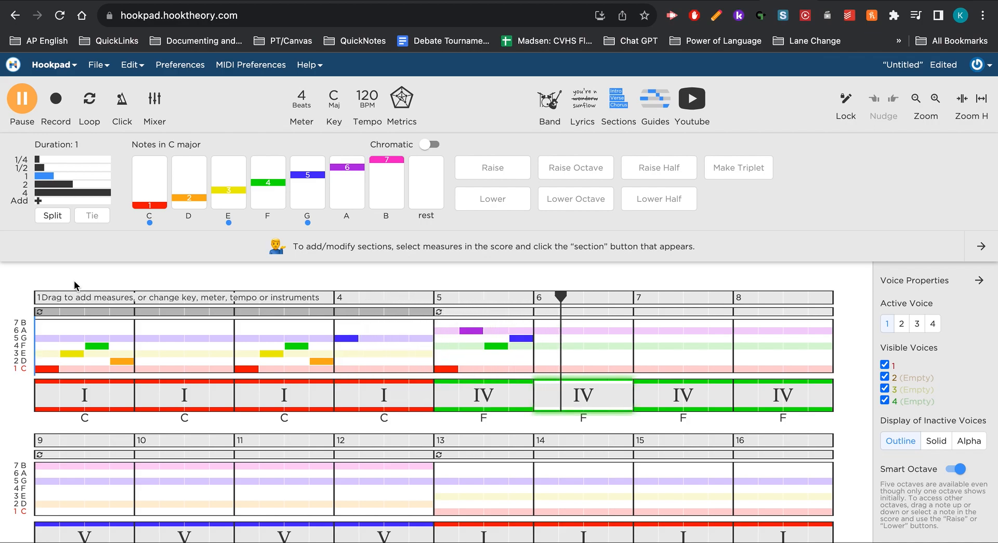
{"action": "left_click", "coordinate": [22, 99]}
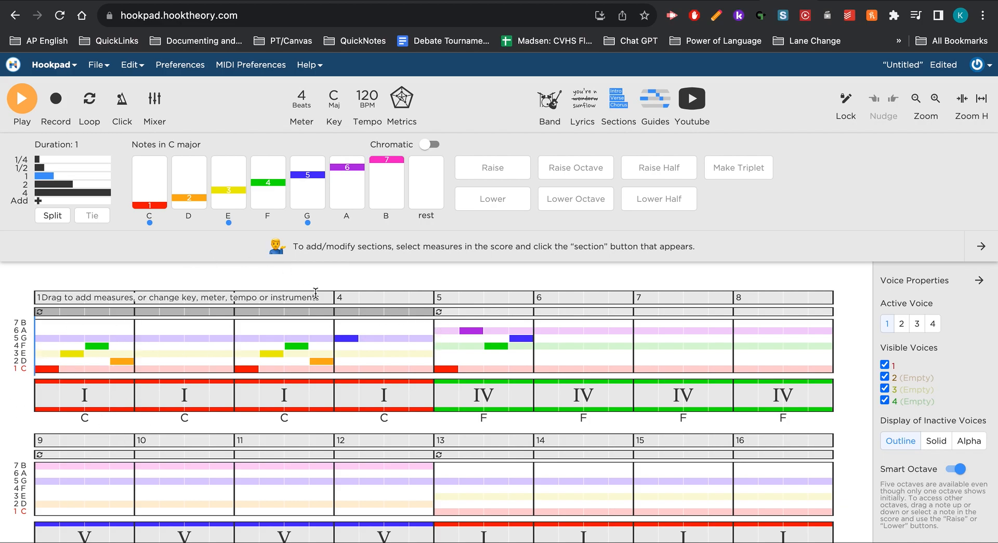
Lengthen the E note in measure 1 to 1.5 beats.
{"action": "left_click", "coordinate": [57, 367]}
{"action": "mouse_move", "coordinate": [58, 367]}
{"action": "left_mouse_down"}
{"action": "mouse_move", "coordinate": [48, 369]}
{"action": "mouse_move", "coordinate": [58, 371]}
{"action": "left_mouse_up"}
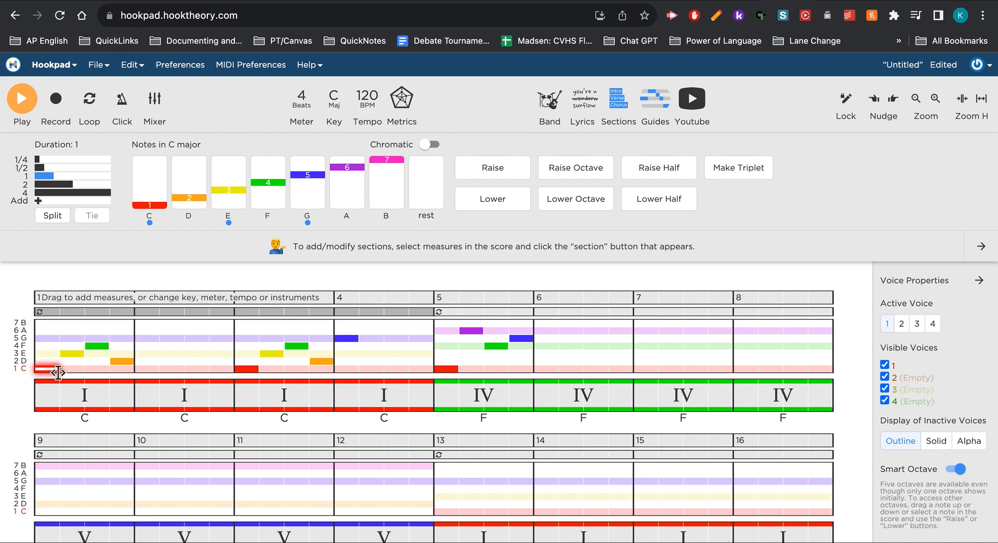
{"action": "left_click_drag", "start_coordinate": [79, 354], "coordinate": [94, 353]}
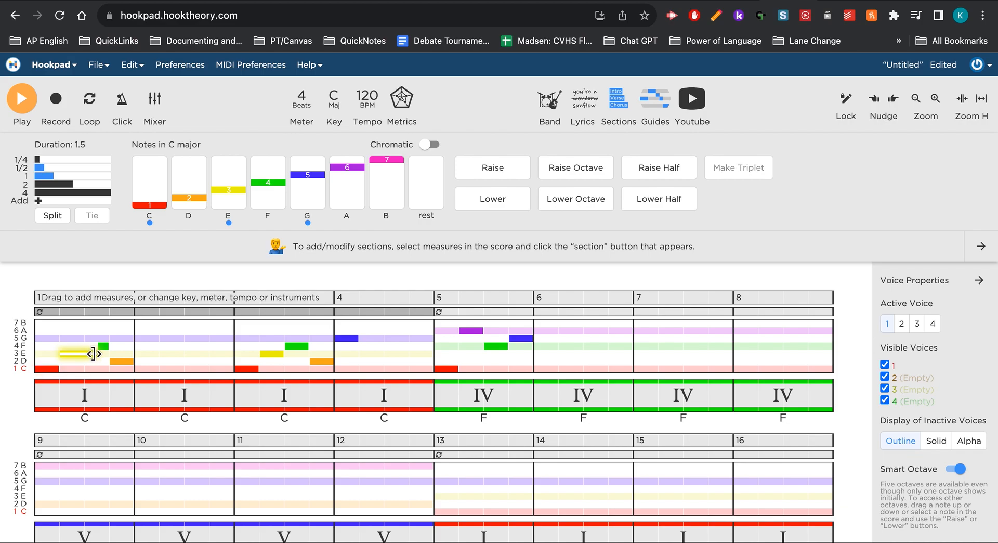
Shorten the E note in measure 1 to one beat, and play the opening measures.
{"action": "left_click_drag", "start_coordinate": [96, 353], "coordinate": [83, 353]}
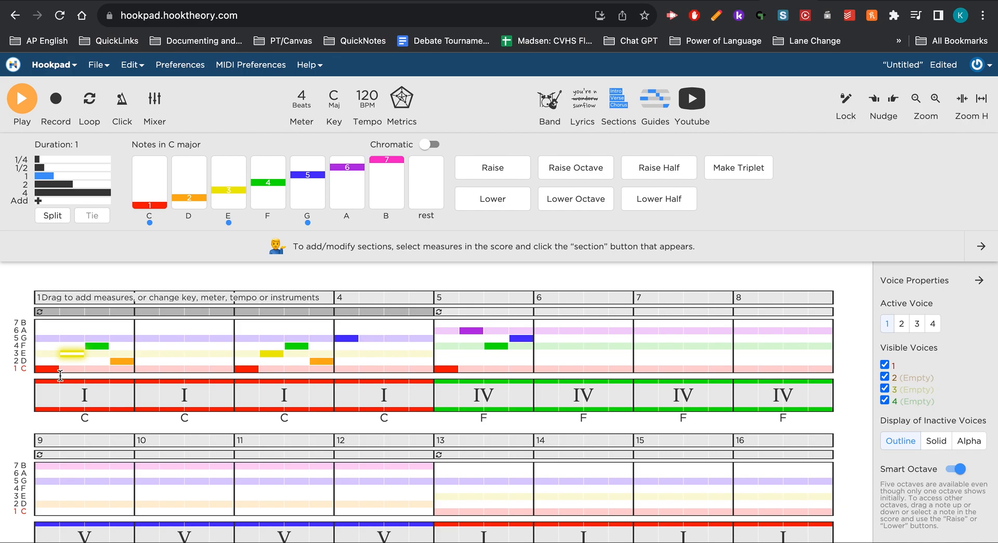
{"action": "left_click", "coordinate": [42, 349]}
{"action": "left_click", "coordinate": [27, 106]}
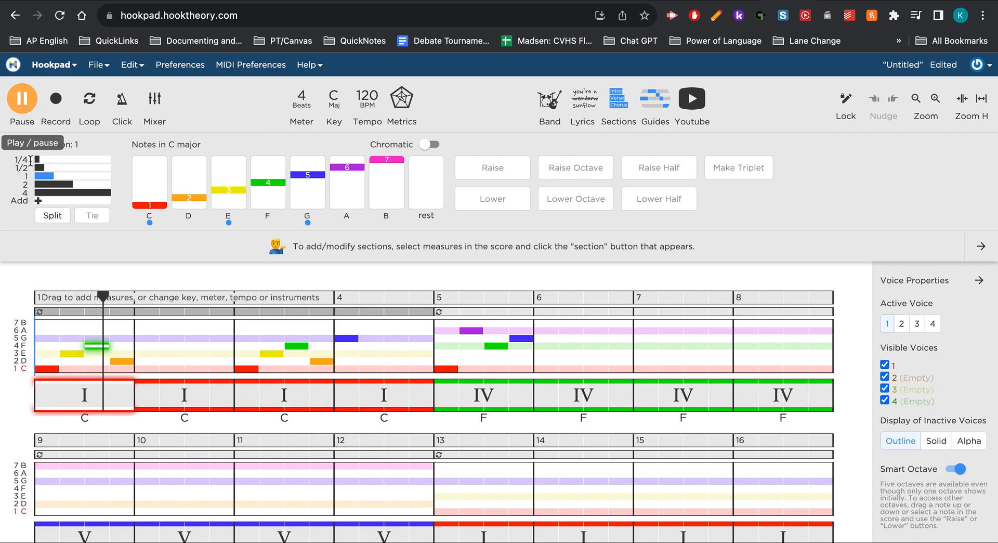
{"action": "left_click", "coordinate": [27, 106]}
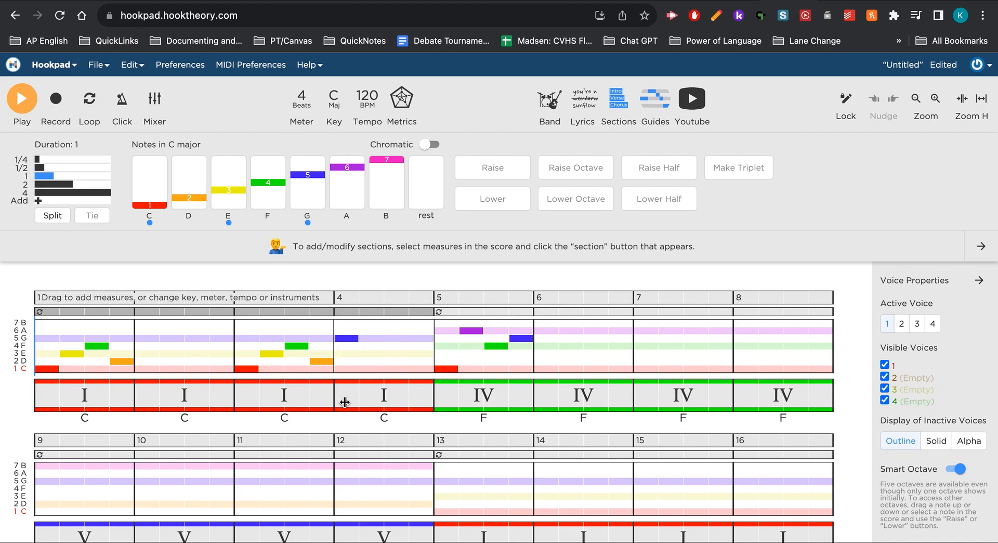
Delete the entire melody from measures 1 to 5, and clear the contents of measure 16.
{"action": "scroll", "coordinate": [346, 402], "scroll_direction": "down", "scroll_amount": 3}
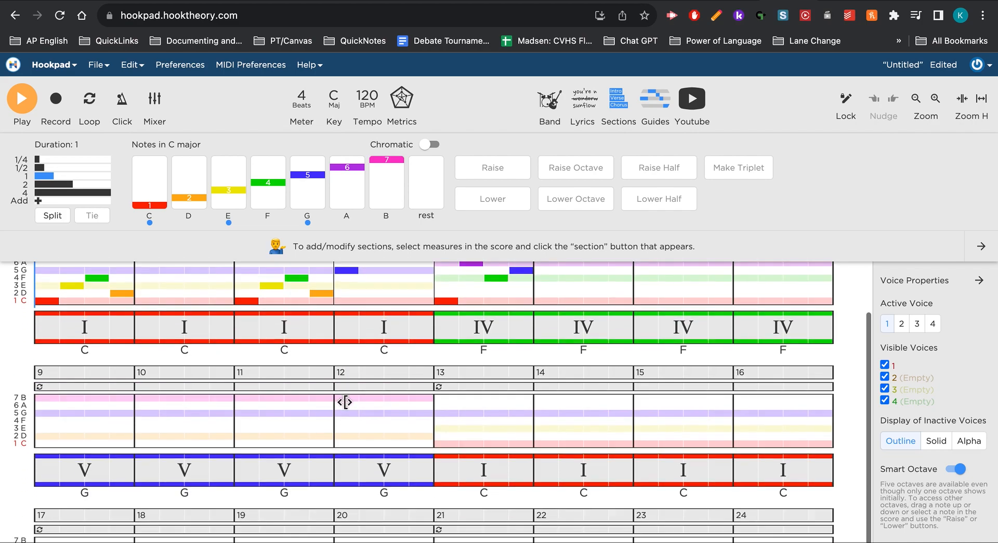
{"action": "scroll", "coordinate": [346, 401], "scroll_direction": "up", "scroll_amount": 2}
{"action": "scroll", "coordinate": [346, 401], "scroll_direction": "down", "scroll_amount": 2}
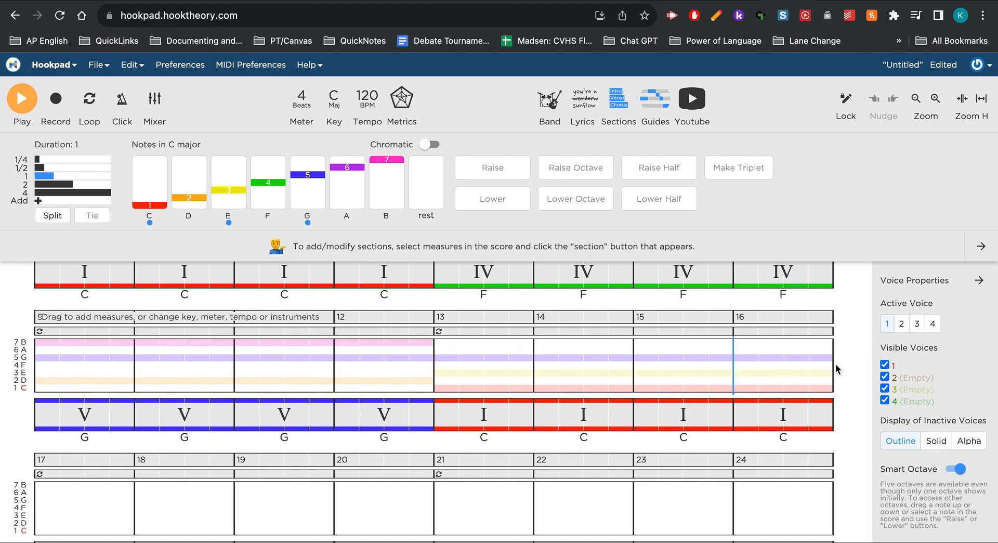
{"action": "scroll", "coordinate": [835, 364], "scroll_direction": "up", "scroll_amount": 2}
{"action": "key", "text": "BackSpace"}
{"action": "key", "text": "BackSpace"}
{"action": "key", "text": "BackSpace"}
{"action": "key", "text": "BackSpace"}
{"action": "key", "text": "BackSpace"}
{"action": "key", "text": "BackSpace"}
{"action": "key", "text": "BackSpace"}
{"action": "key", "text": "BackSpace"}
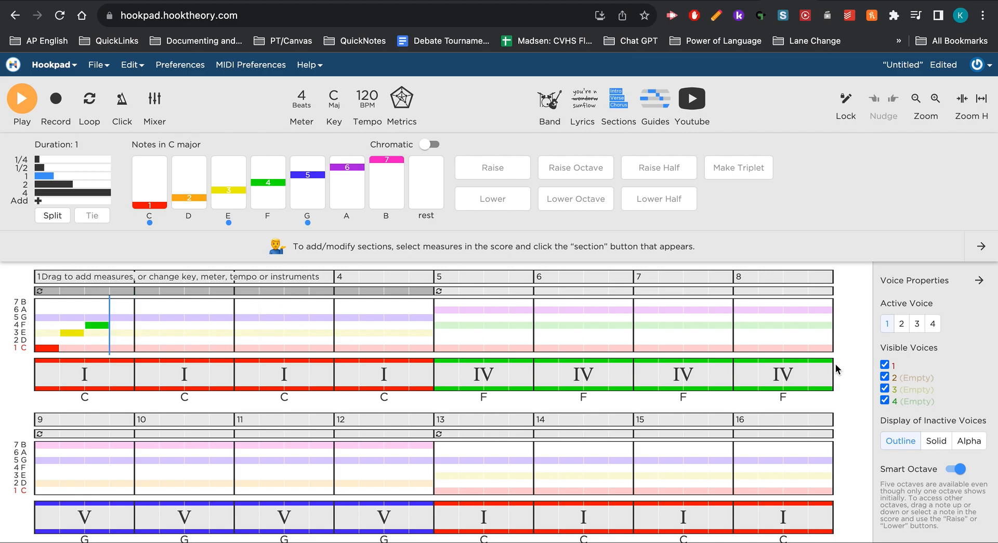
{"action": "left_click", "coordinate": [832, 425]}
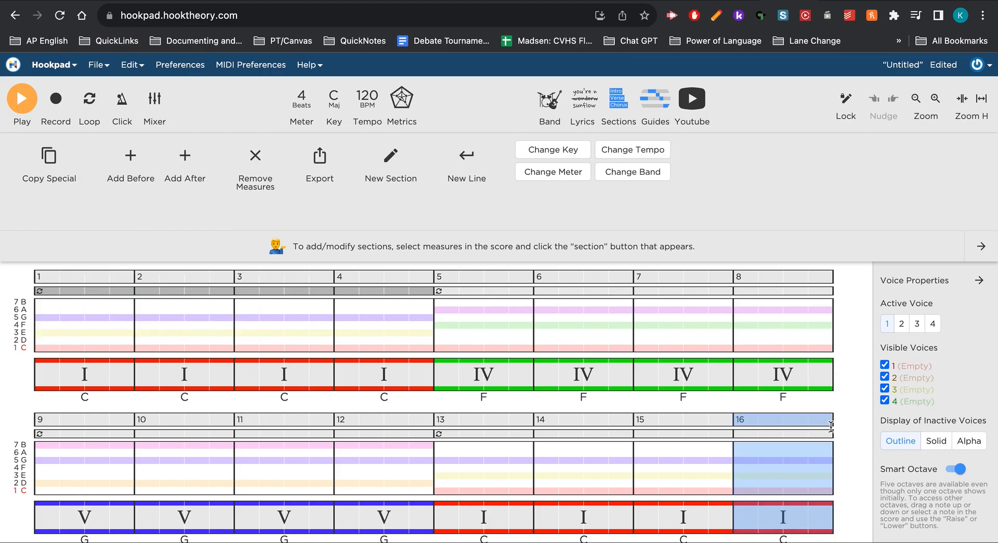
{"action": "key", "text": "BackSpace"}
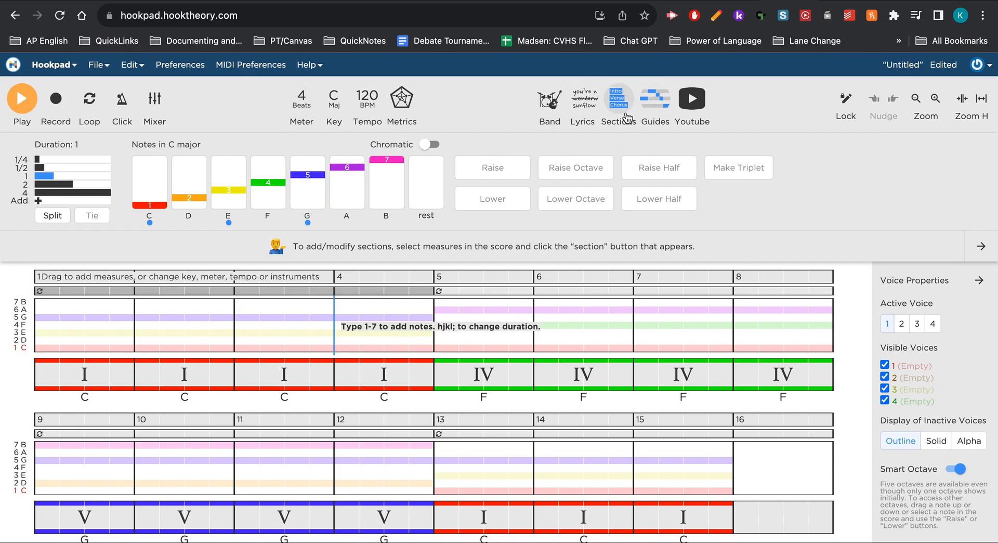
Show the lyrics editor and enter the lyrics "The sun is shin-ing", with a hyphen splitting the last word's syllables.
{"action": "left_click", "coordinate": [583, 98]}
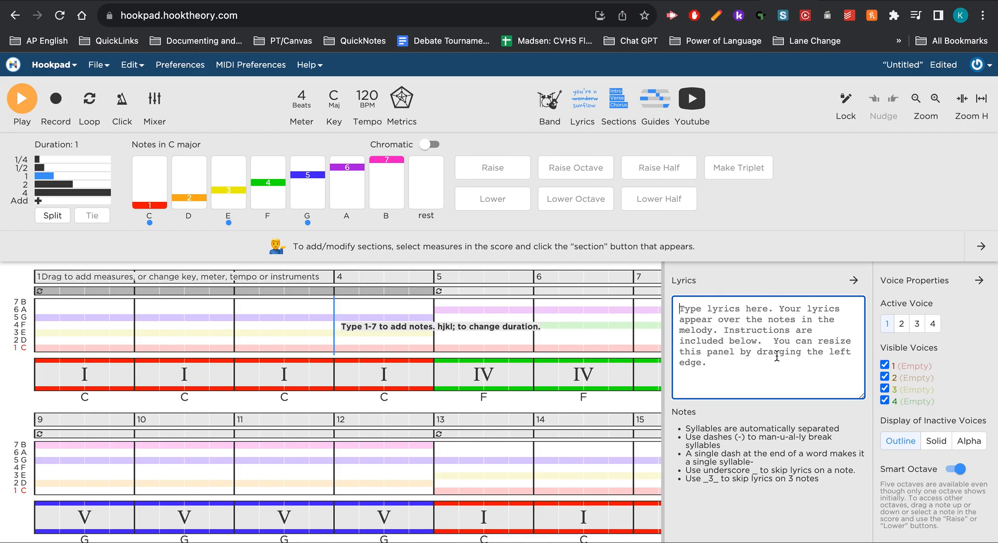
{"action": "type", "text": "The"}
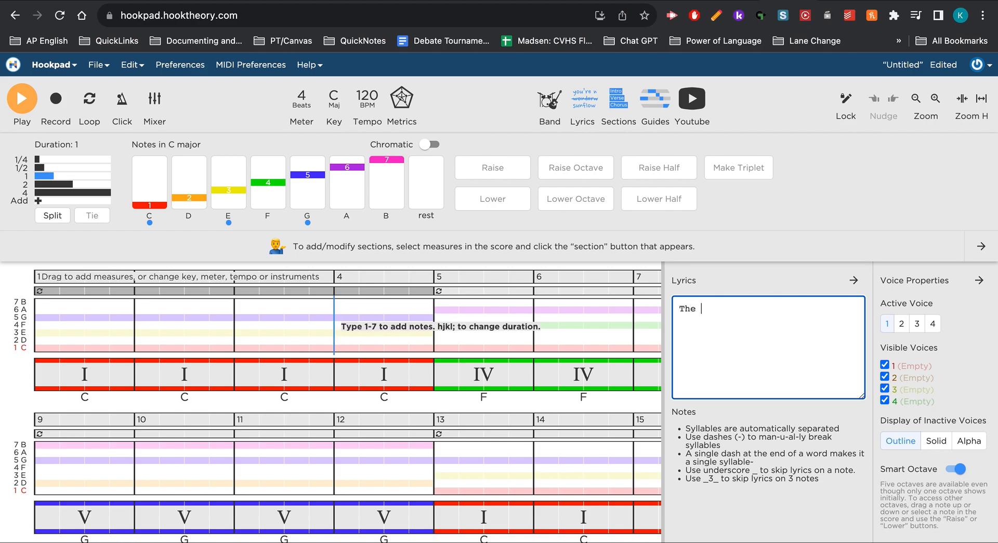
{"action": "type", "text": " sun is shining"}
{"action": "key", "text": "BackSpace"}
{"action": "key", "text": "BackSpace"}
{"action": "key", "text": "BackSpace"}
{"action": "key", "text": "BackSpace"}
{"action": "type", "text": "-ing"}
{"action": "key", "text": "BackSpace"}
{"action": "key", "text": "BackSpace"}
{"action": "key", "text": "BackSpace"}
{"action": "key", "text": "BackSpace"}
{"action": "key", "text": "BackSpace"}
{"action": "type", "text": "in-ing"}
Add one-beat melody notes C, E, G, B and G in sequence from the start of measure 1.
{"action": "left_click", "coordinate": [43, 322]}
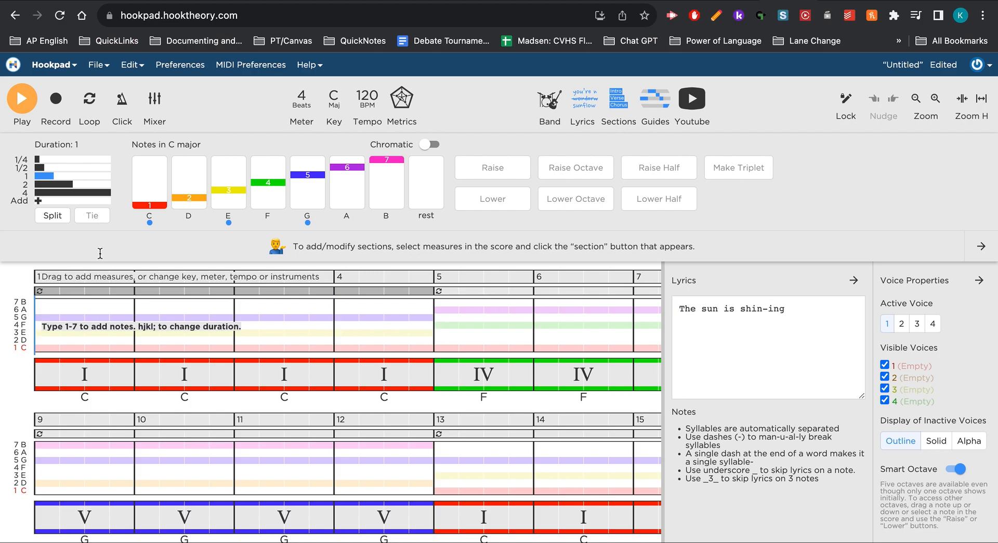
{"action": "left_click", "coordinate": [146, 201]}
{"action": "left_click", "coordinate": [229, 179]}
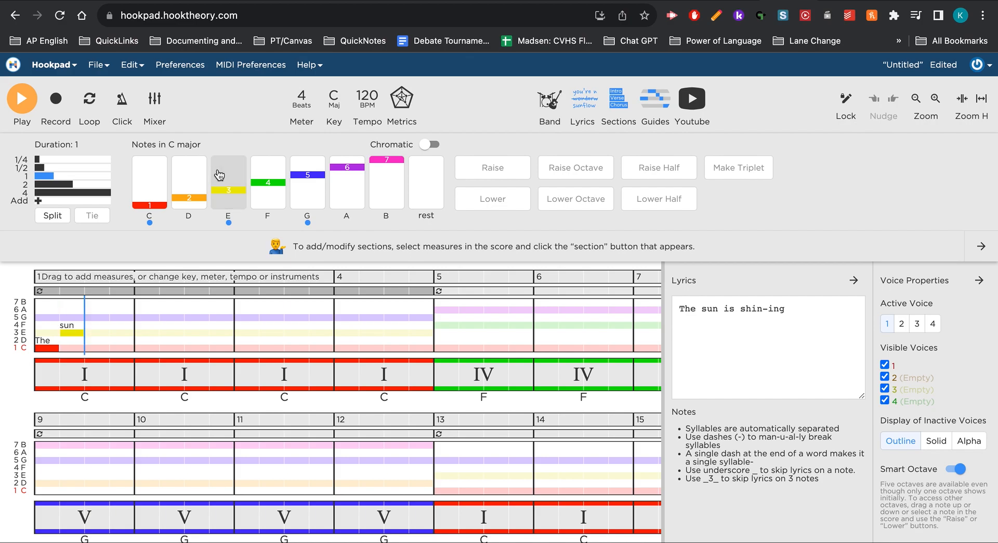
{"action": "left_click", "coordinate": [296, 183]}
{"action": "left_click", "coordinate": [378, 170]}
{"action": "left_click", "coordinate": [305, 210]}
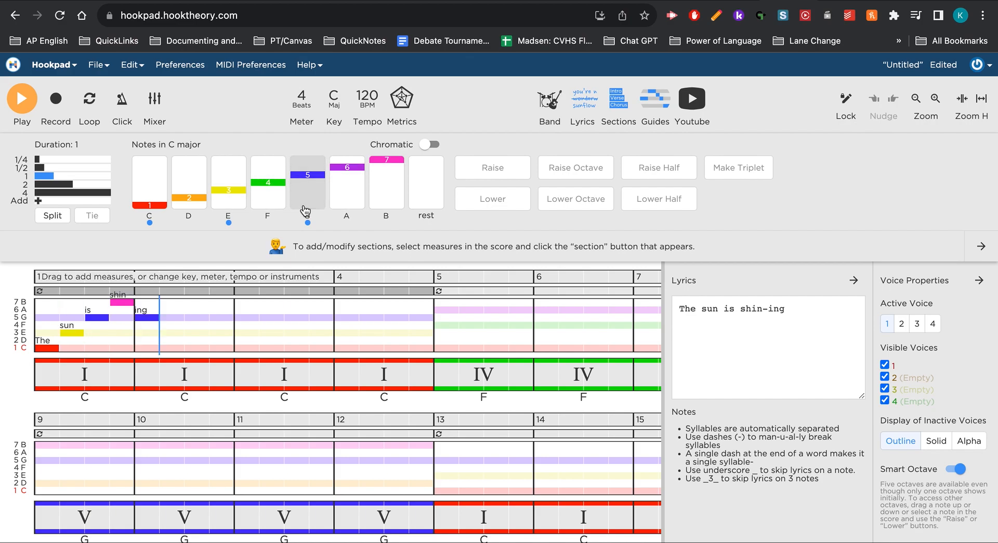
Play the new melody with lyrics from the start of measure 1, and stop playback.
{"action": "left_click", "coordinate": [35, 322]}
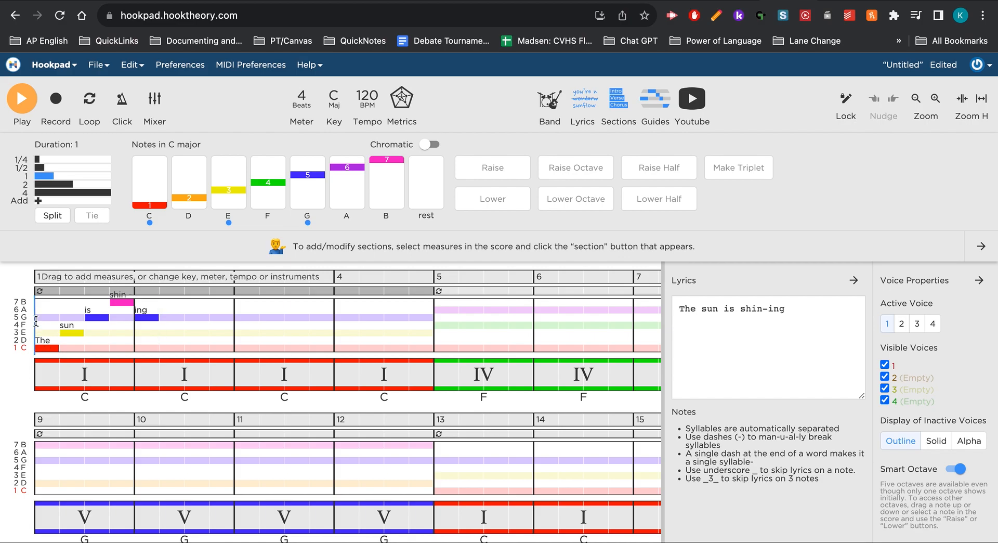
{"action": "left_click", "coordinate": [22, 106]}
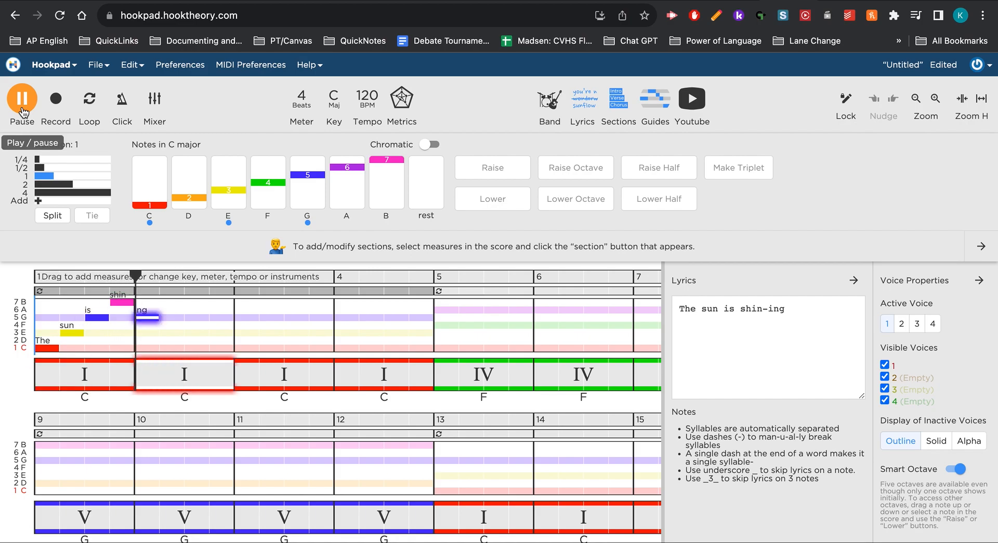
{"action": "left_click", "coordinate": [23, 108]}
Shorten the "shin" and "ing" notes to half a beat each within measure 1, and play the result.
{"action": "left_click", "coordinate": [129, 301]}
{"action": "mouse_move", "coordinate": [129, 301]}
{"action": "left_mouse_down"}
{"action": "mouse_move", "coordinate": [143, 323]}
{"action": "mouse_move", "coordinate": [135, 317]}
{"action": "left_mouse_up"}
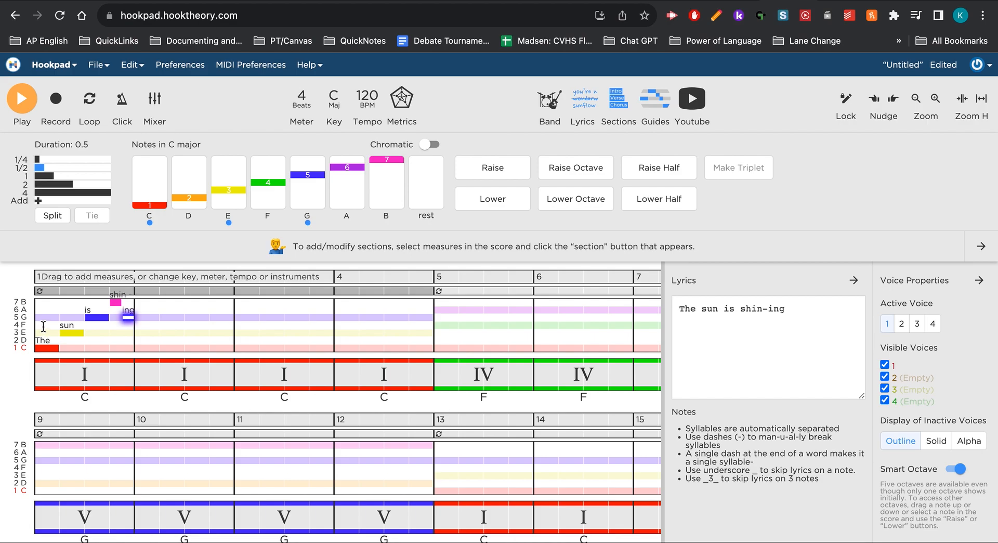
{"action": "left_click", "coordinate": [21, 106]}
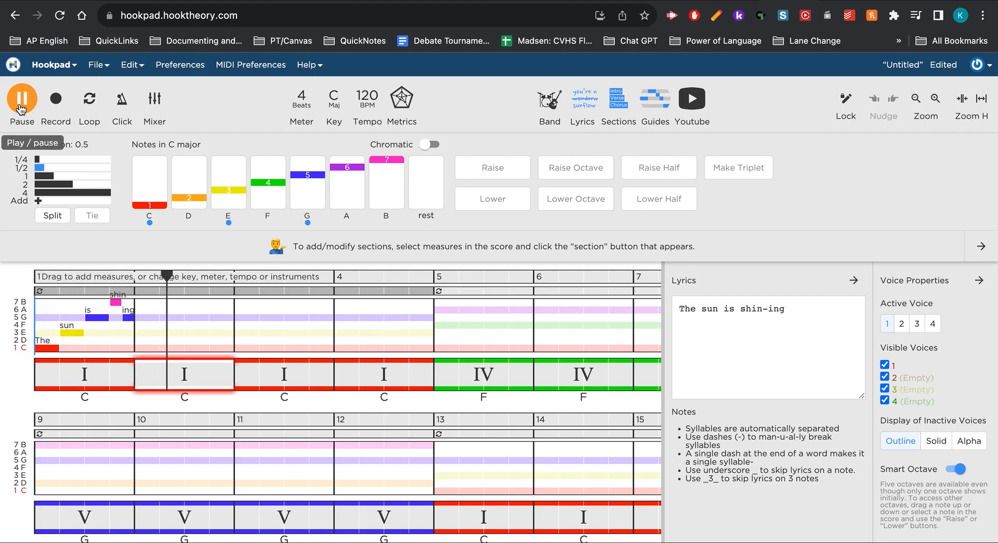
{"action": "left_click", "coordinate": [21, 107]}
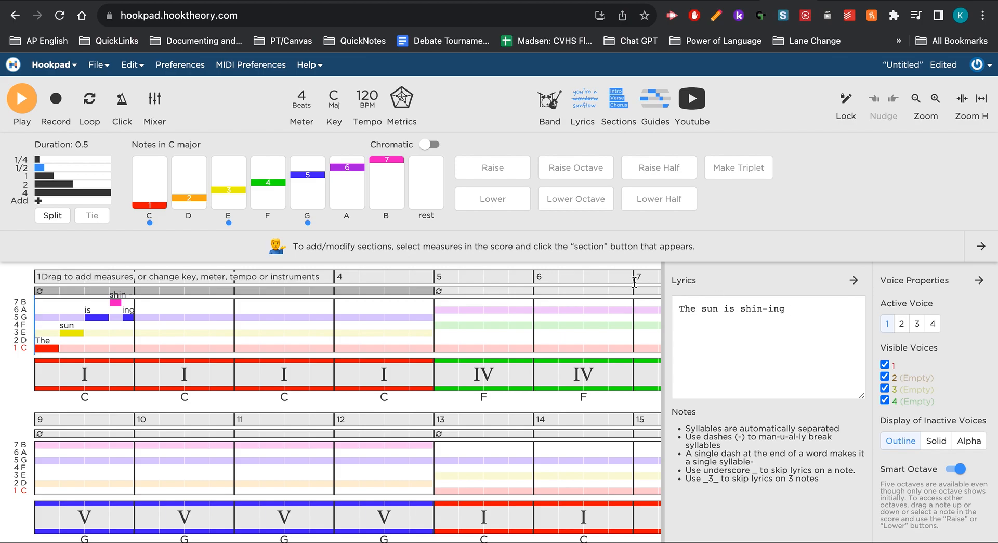
Review the score's chord progression, chord-tone guides and lyric-matched melody from measure 1 down to the empty measures from 17.
{"action": "scroll", "coordinate": [634, 282], "scroll_direction": "down", "scroll_amount": 2}
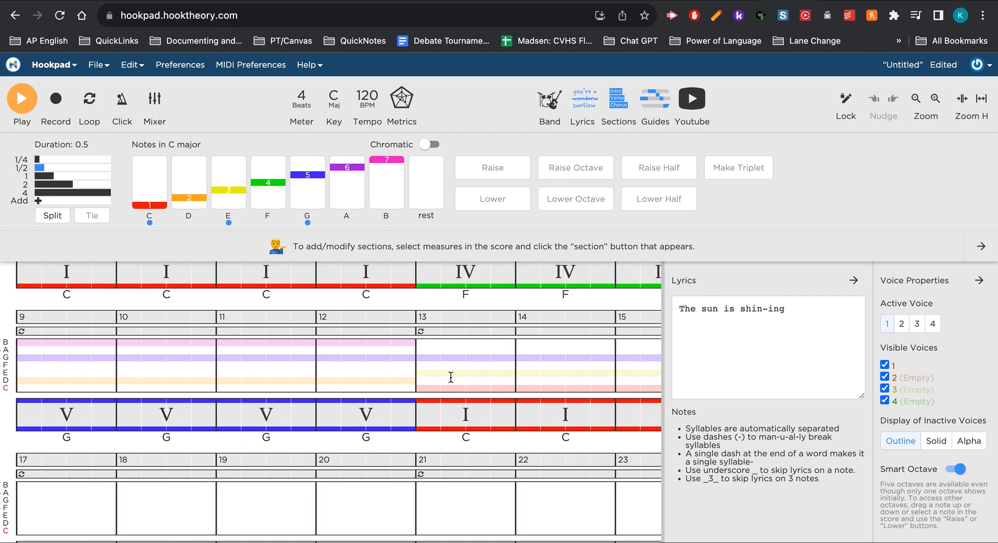
{"action": "scroll", "coordinate": [451, 377], "scroll_direction": "up", "scroll_amount": 2}
{"action": "scroll", "coordinate": [451, 378], "scroll_direction": "down", "scroll_amount": 2}
{"action": "scroll", "coordinate": [451, 377], "scroll_direction": "up", "scroll_amount": 2}
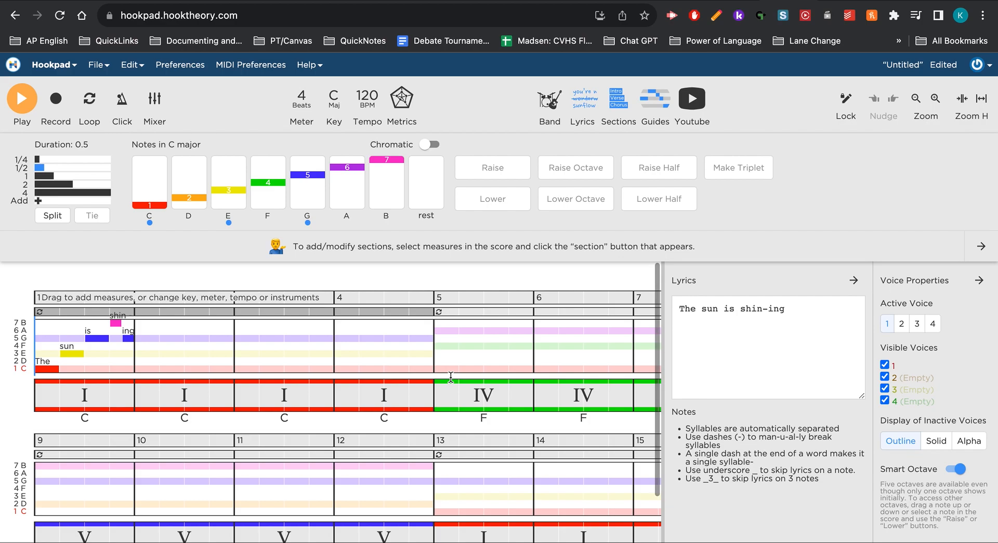
{"action": "scroll", "coordinate": [451, 376], "scroll_direction": "down", "scroll_amount": 1}
{"action": "scroll", "coordinate": [451, 377], "scroll_direction": "down", "scroll_amount": 2}
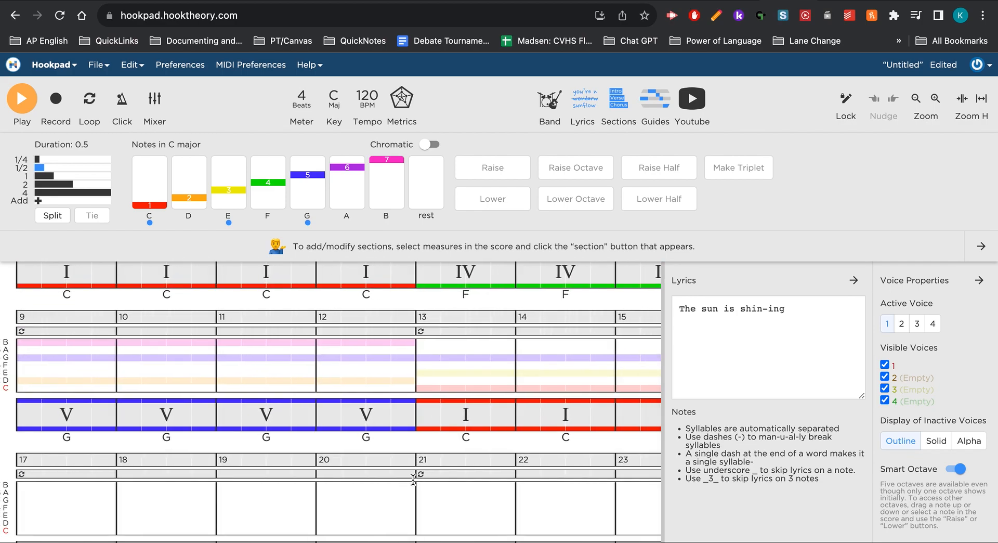
{"action": "scroll", "coordinate": [413, 434], "scroll_direction": "up", "scroll_amount": 3}
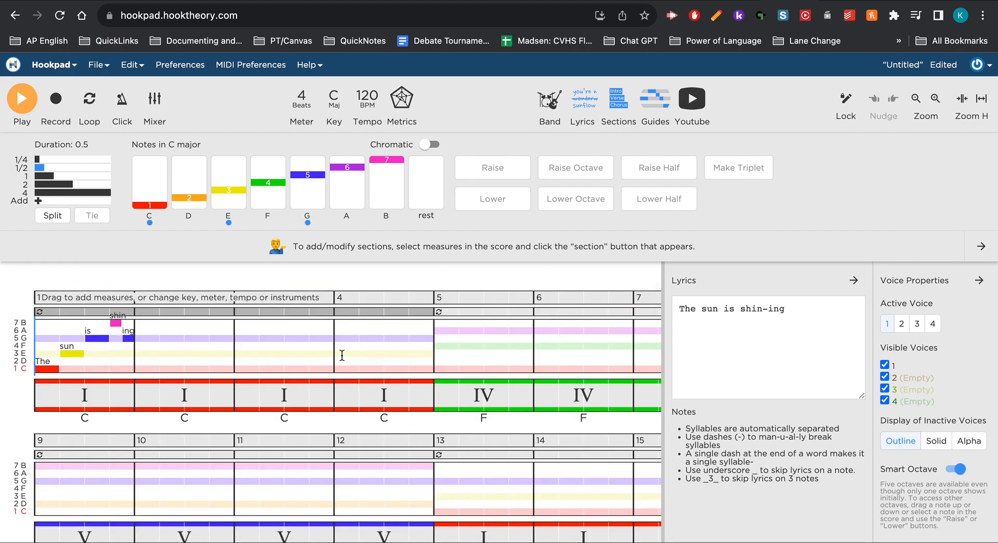
{"action": "scroll", "coordinate": [342, 355], "scroll_direction": "down", "scroll_amount": 3}
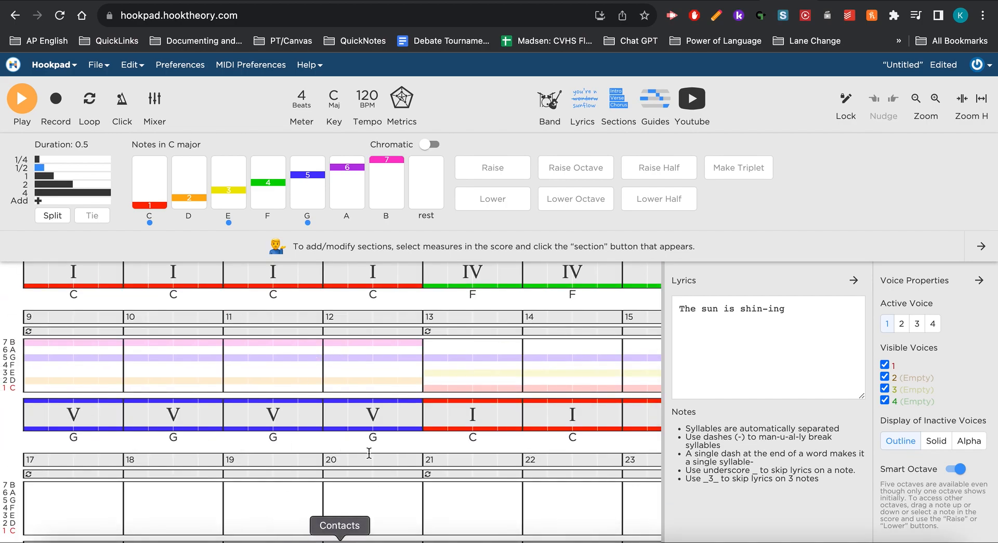
{"action": "scroll", "coordinate": [364, 454], "scroll_direction": "right", "scroll_amount": 1}
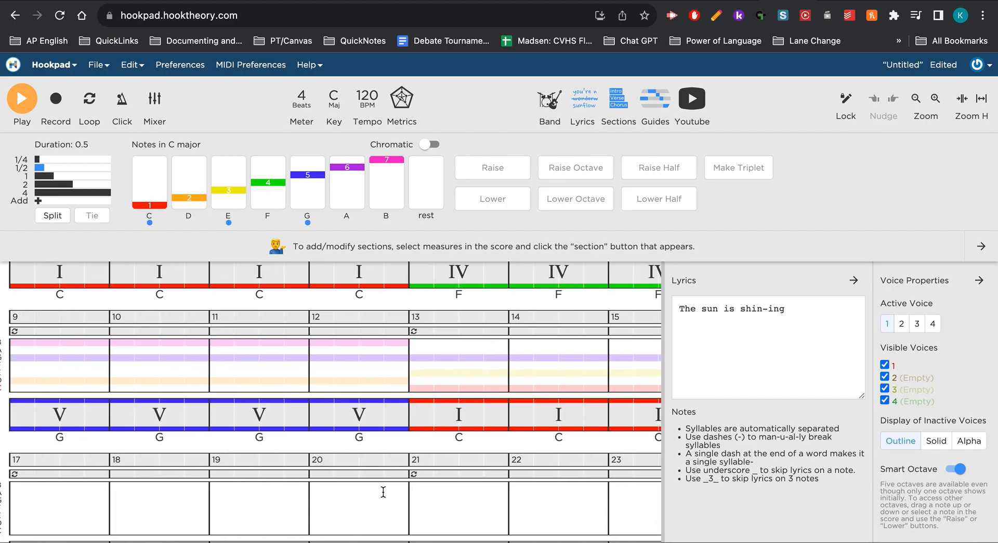
{"action": "scroll", "coordinate": [388, 491], "scroll_direction": "left", "scroll_amount": 1}
{"action": "scroll", "coordinate": [387, 434], "scroll_direction": "up", "scroll_amount": 3}
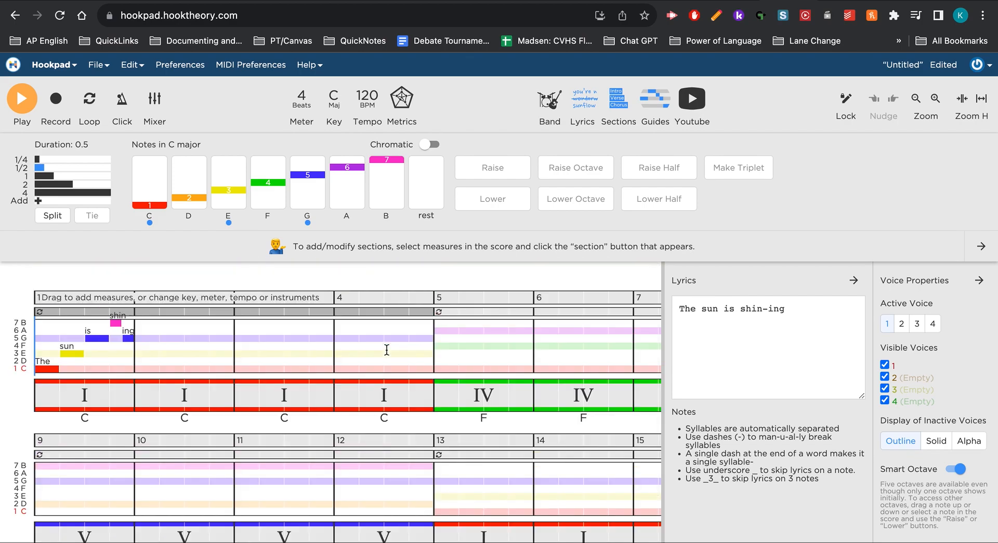
{"action": "scroll", "coordinate": [387, 349], "scroll_direction": "down", "scroll_amount": 1}
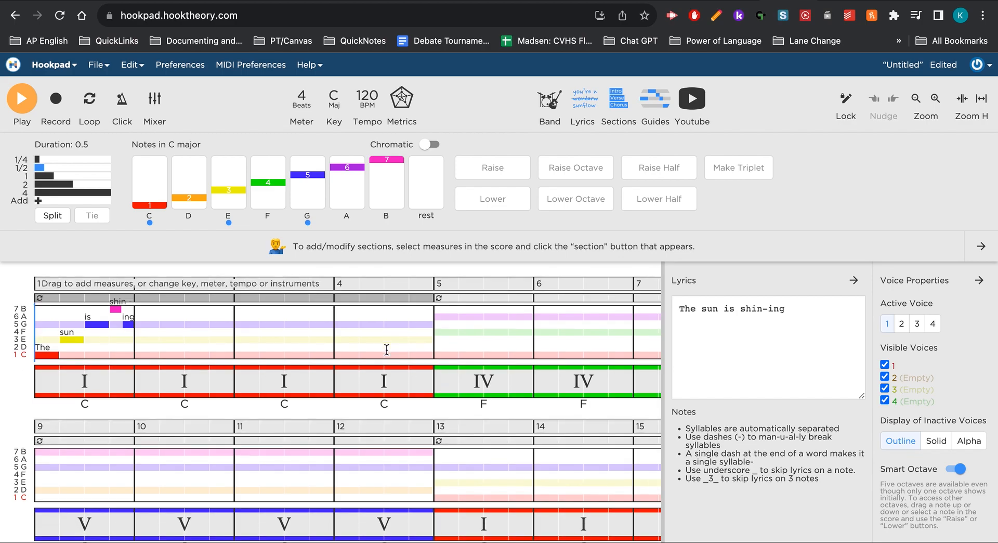
{"action": "scroll", "coordinate": [387, 349], "scroll_direction": "down", "scroll_amount": 3}
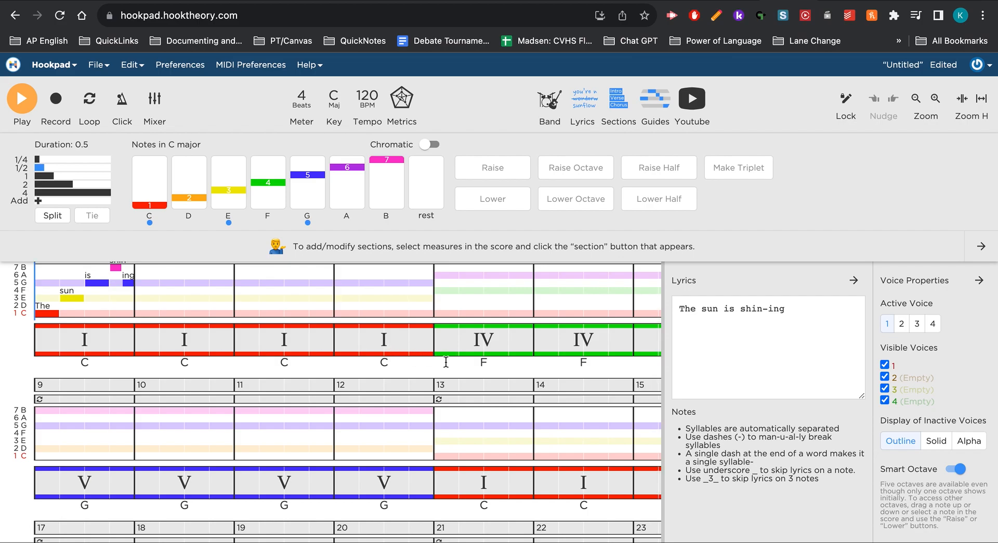
{"action": "scroll", "coordinate": [446, 361], "scroll_direction": "up", "scroll_amount": 2}
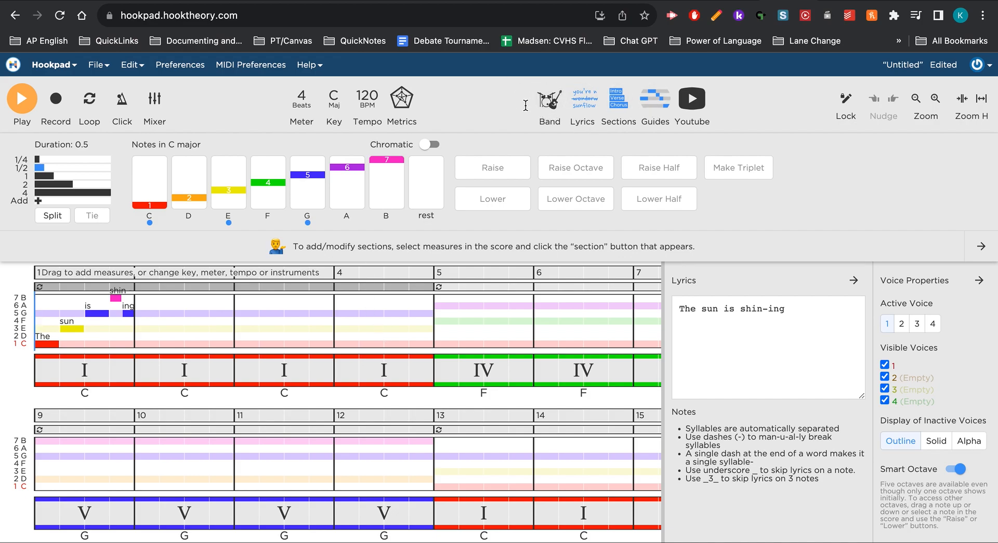
Open the band settings, demo the Piano sound for Lead 1, and apply the Hookpad Default template.
{"action": "left_click", "coordinate": [549, 100]}
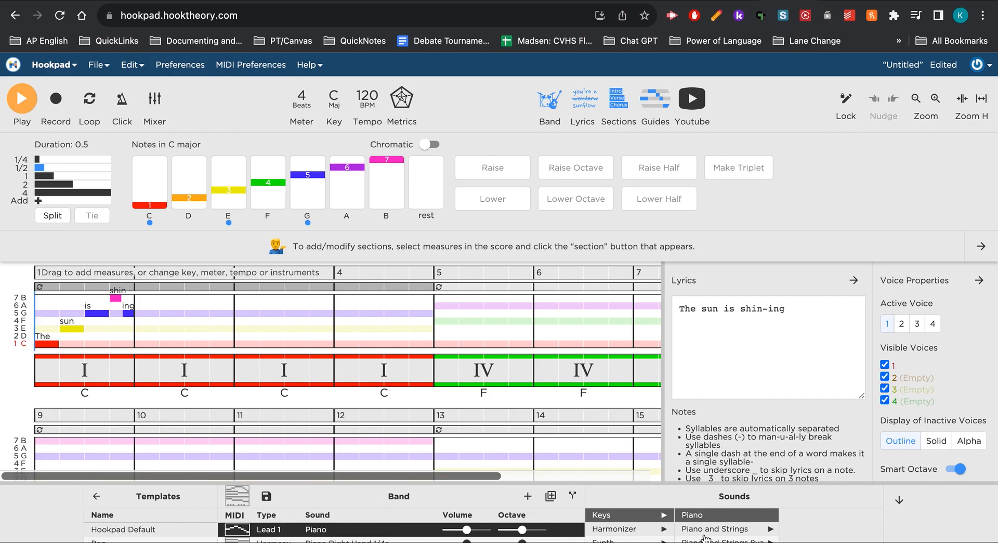
{"action": "left_click", "coordinate": [720, 516]}
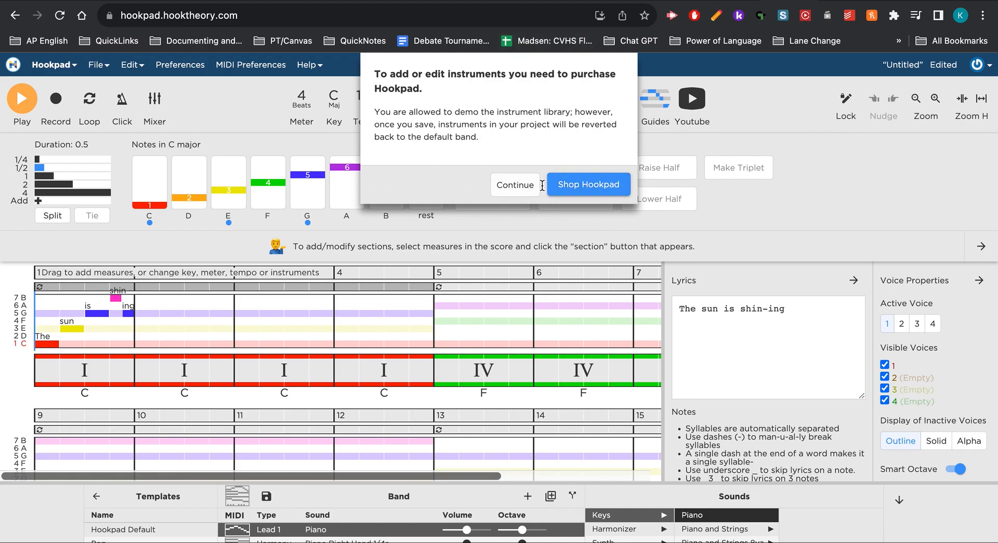
{"action": "left_click", "coordinate": [514, 186]}
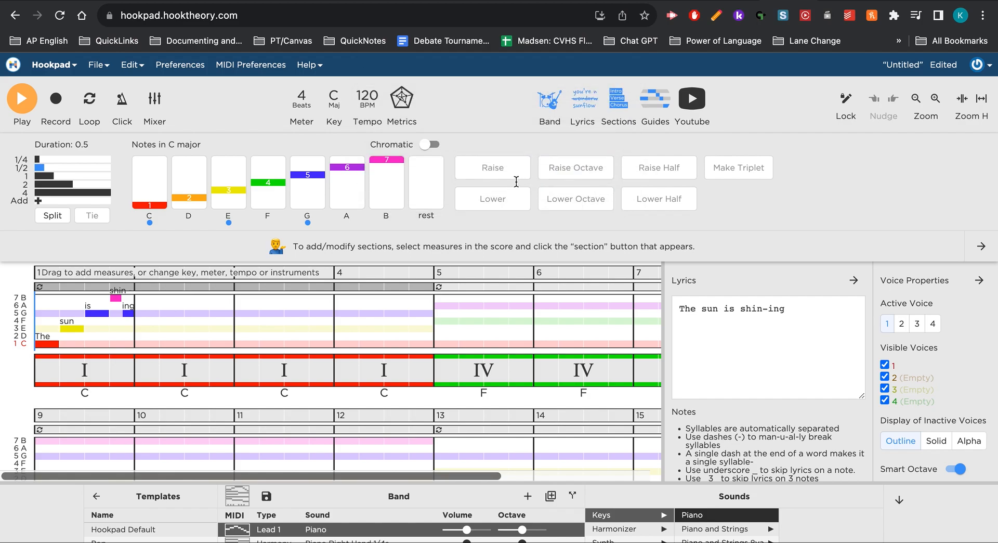
{"action": "left_click", "coordinate": [157, 536]}
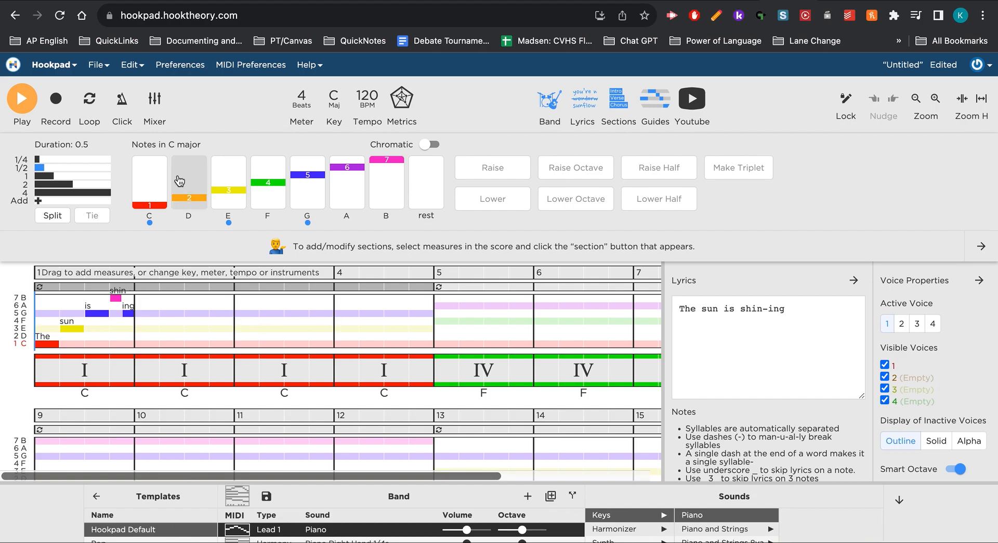
Play the song from measure 1, switch the band to the Pop template during playback, and stop playback.
{"action": "left_click", "coordinate": [20, 104]}
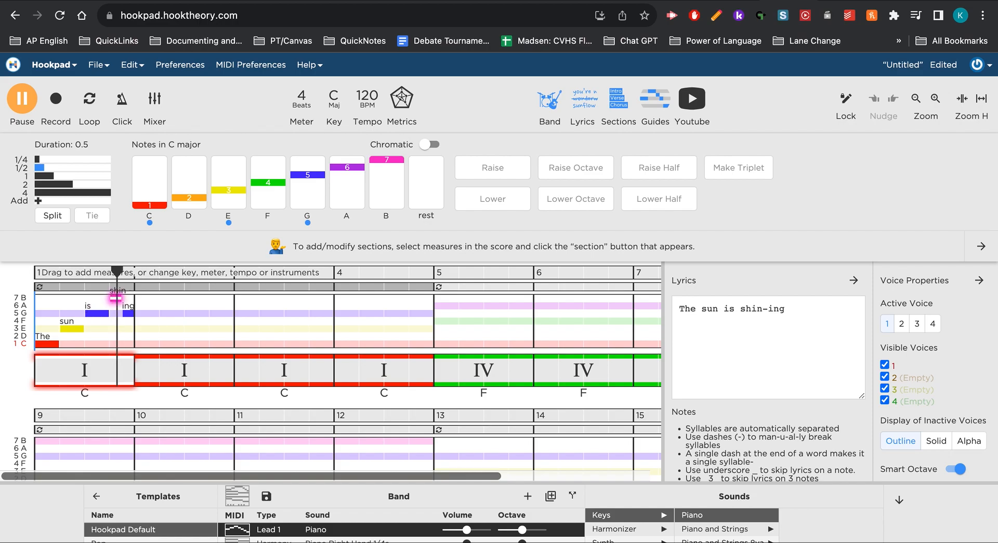
{"action": "left_click", "coordinate": [119, 541]}
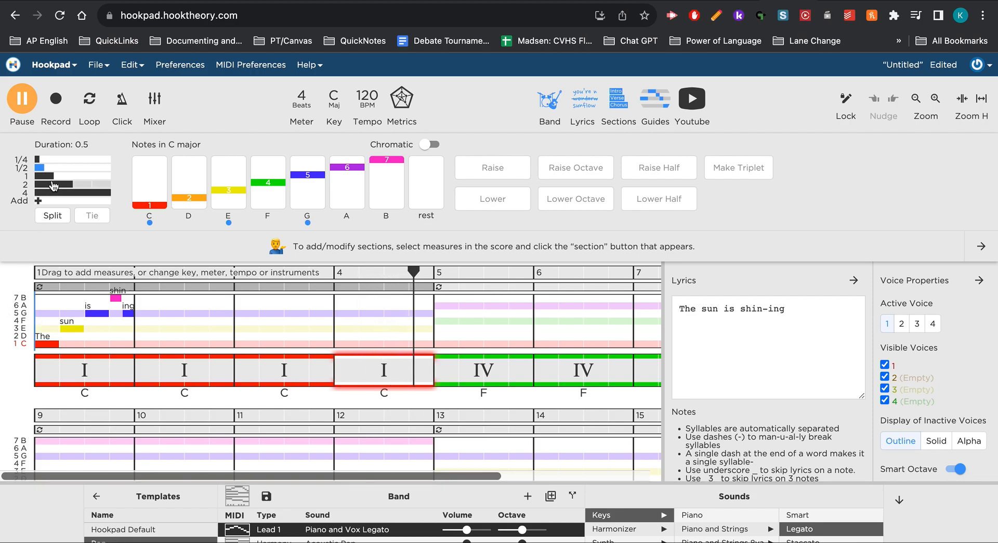
{"action": "left_click", "coordinate": [22, 99]}
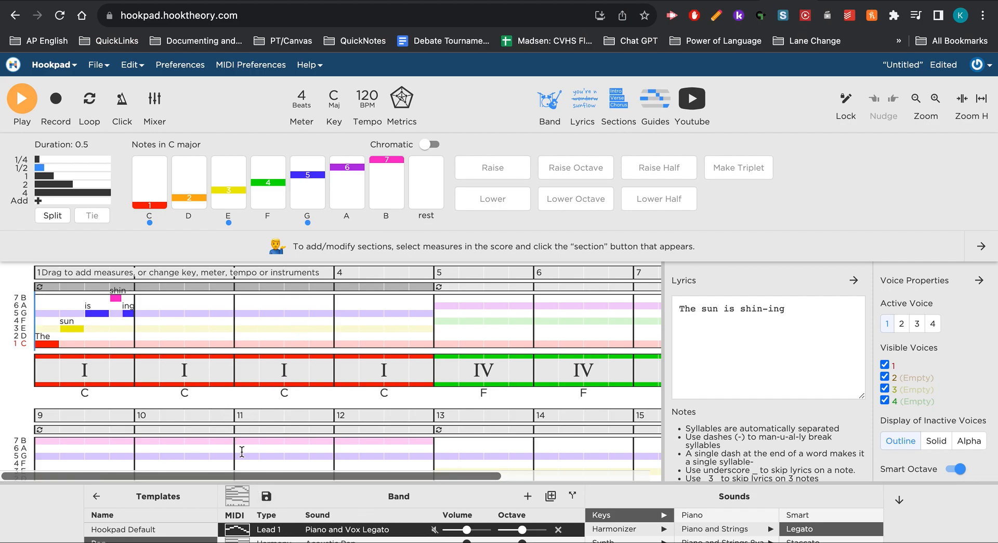
Hide the voice properties and review the score from measure 1 down to the empty measures from 17.
{"action": "scroll", "coordinate": [253, 399], "scroll_direction": "down", "scroll_amount": 1}
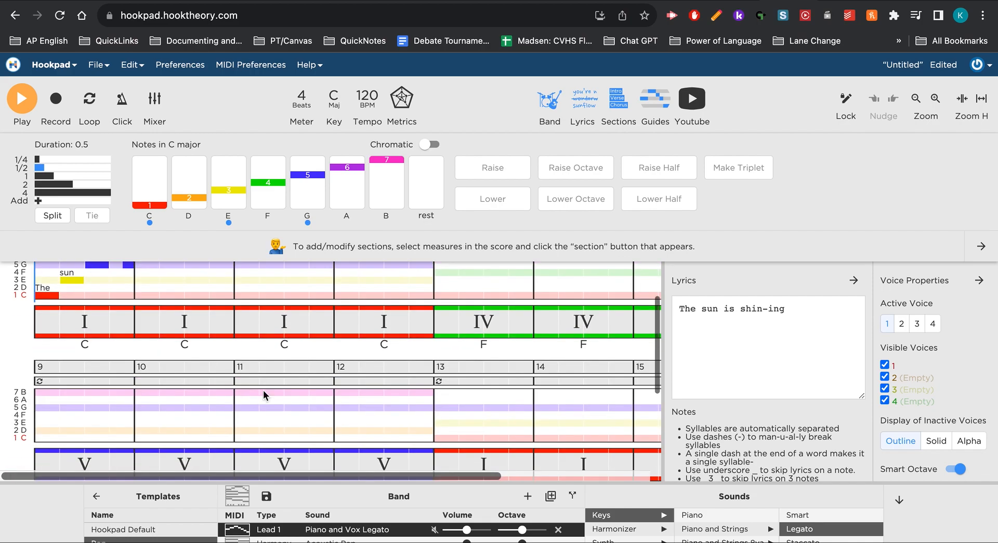
{"action": "left_click", "coordinate": [976, 287]}
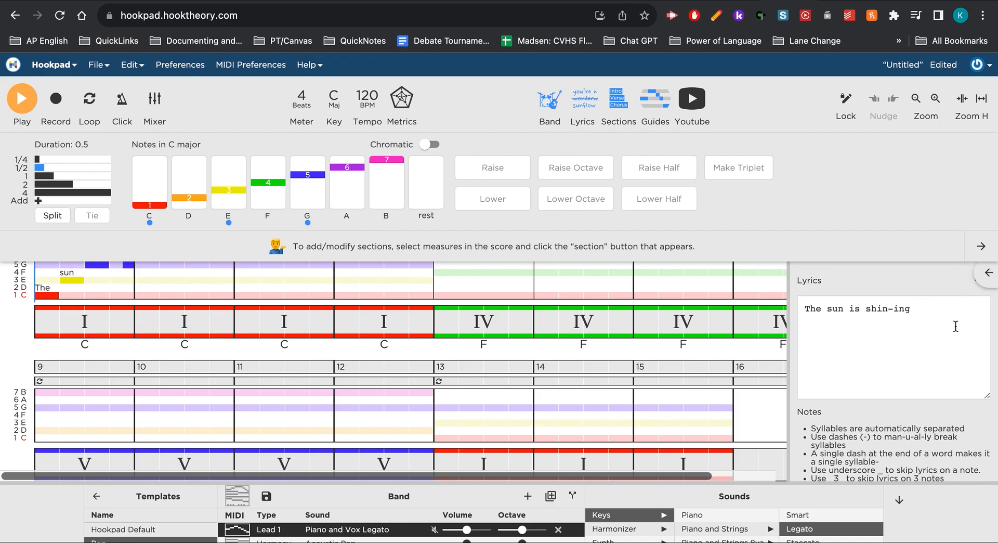
{"action": "scroll", "coordinate": [683, 359], "scroll_direction": "up", "scroll_amount": 3}
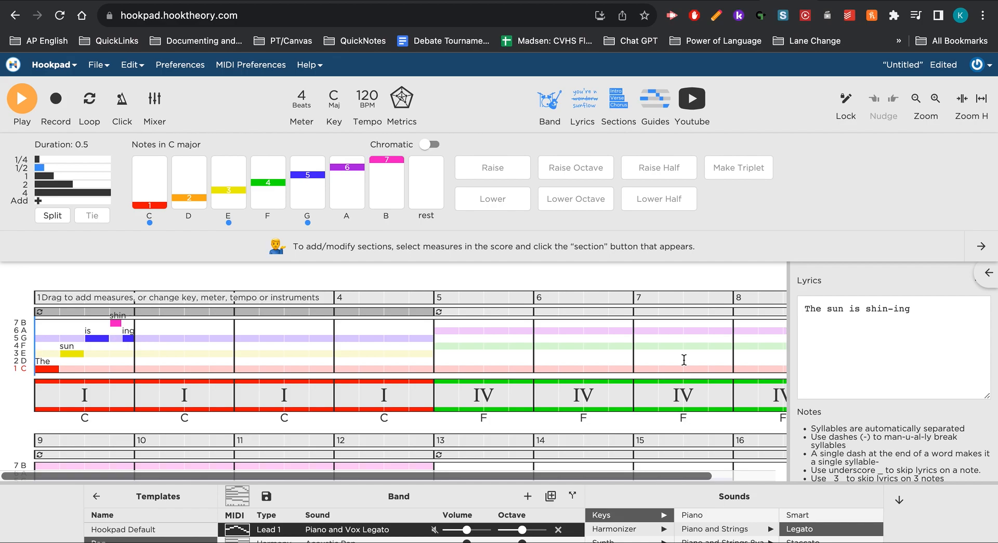
{"action": "scroll", "coordinate": [683, 359], "scroll_direction": "down", "scroll_amount": 1}
{"action": "scroll", "coordinate": [683, 359], "scroll_direction": "down", "scroll_amount": 1}
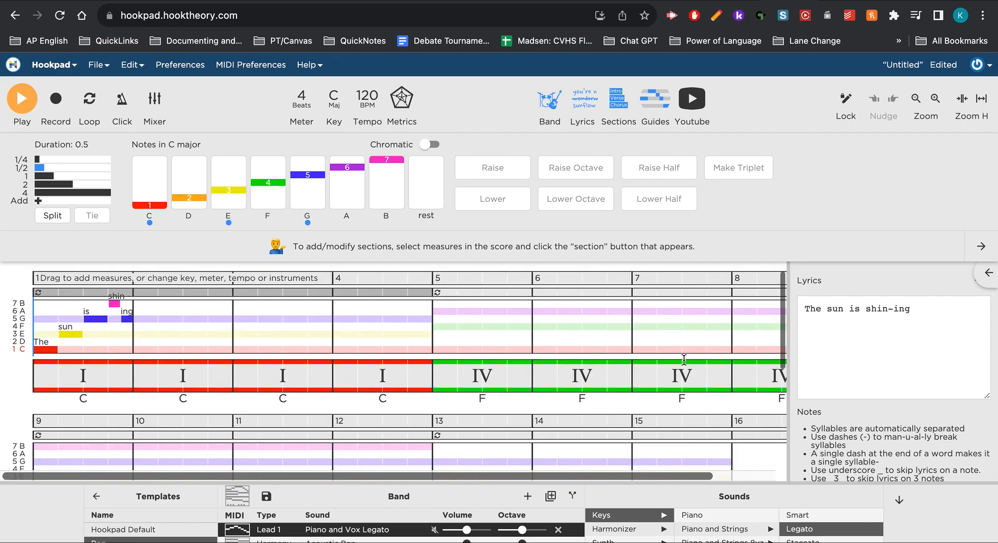
{"action": "scroll", "coordinate": [683, 359], "scroll_direction": "down", "scroll_amount": 5}
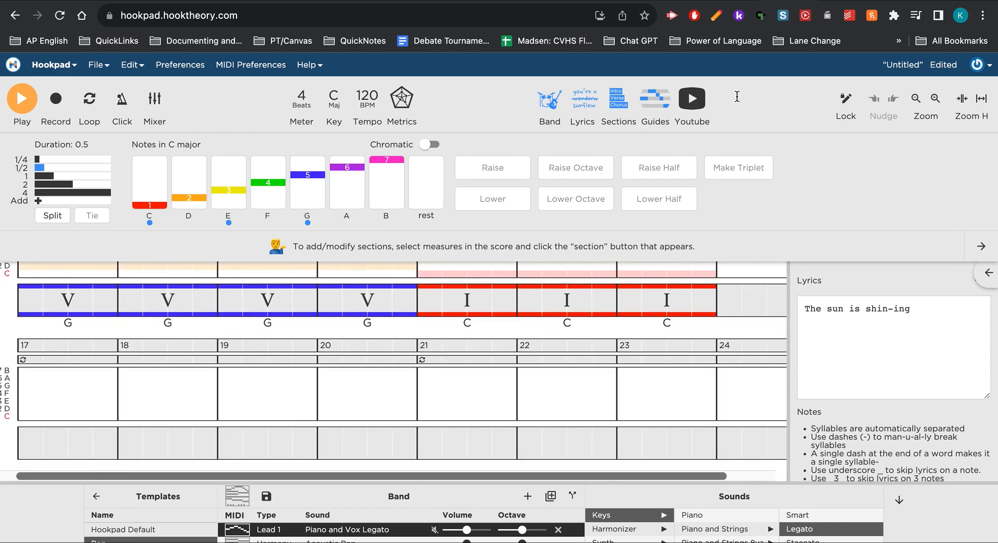
{"action": "mouse_move", "coordinate": [822, 1]}
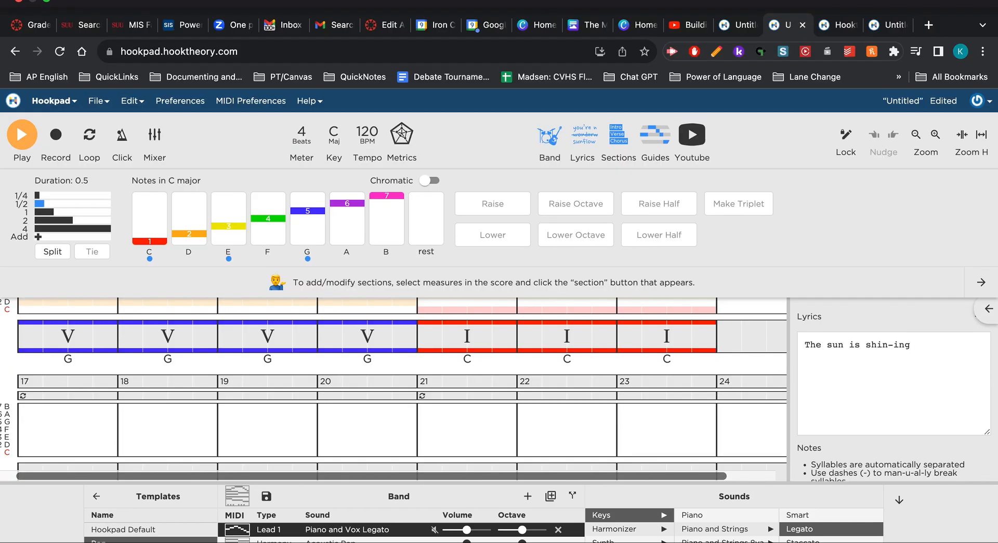
{"action": "left_click", "coordinate": [887, 1]}
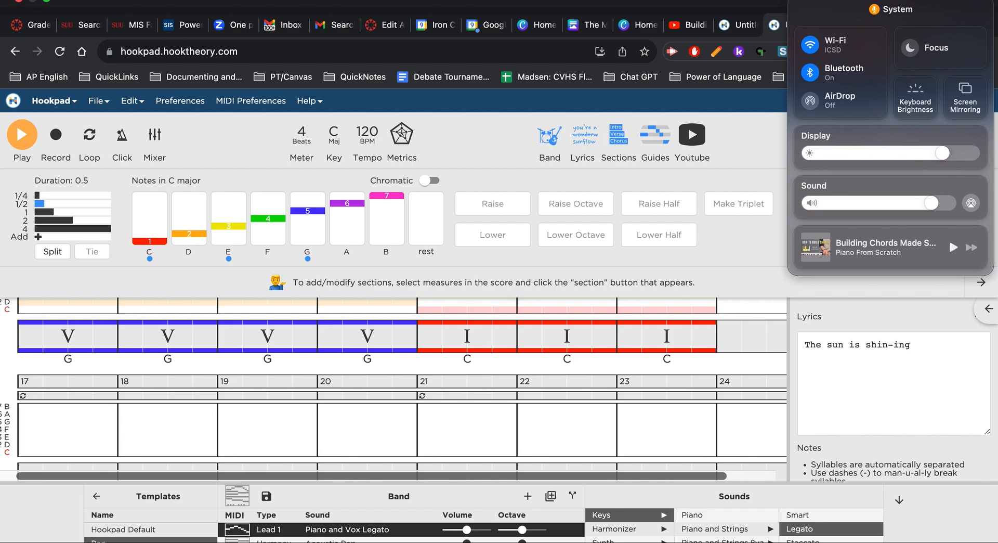
{"action": "key", "text": "Escape"}
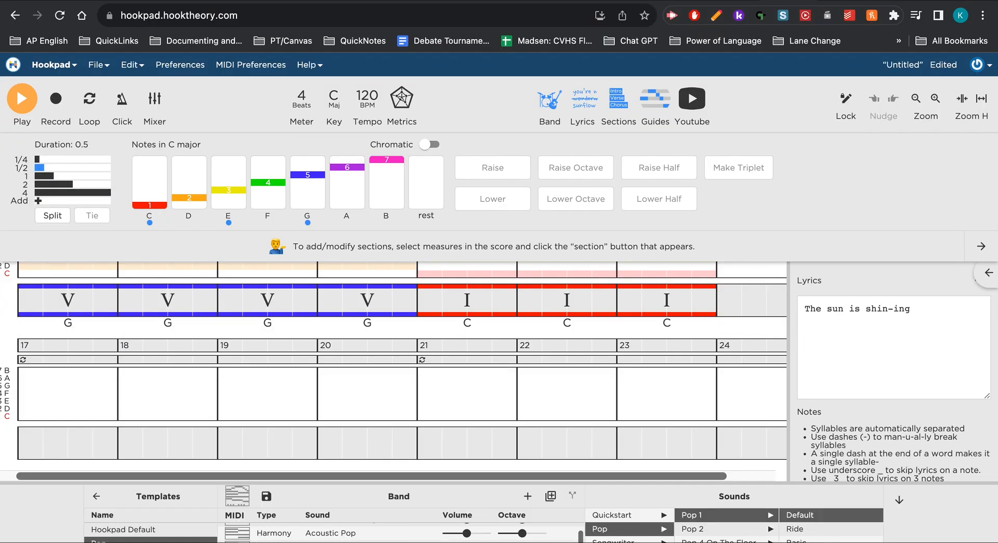